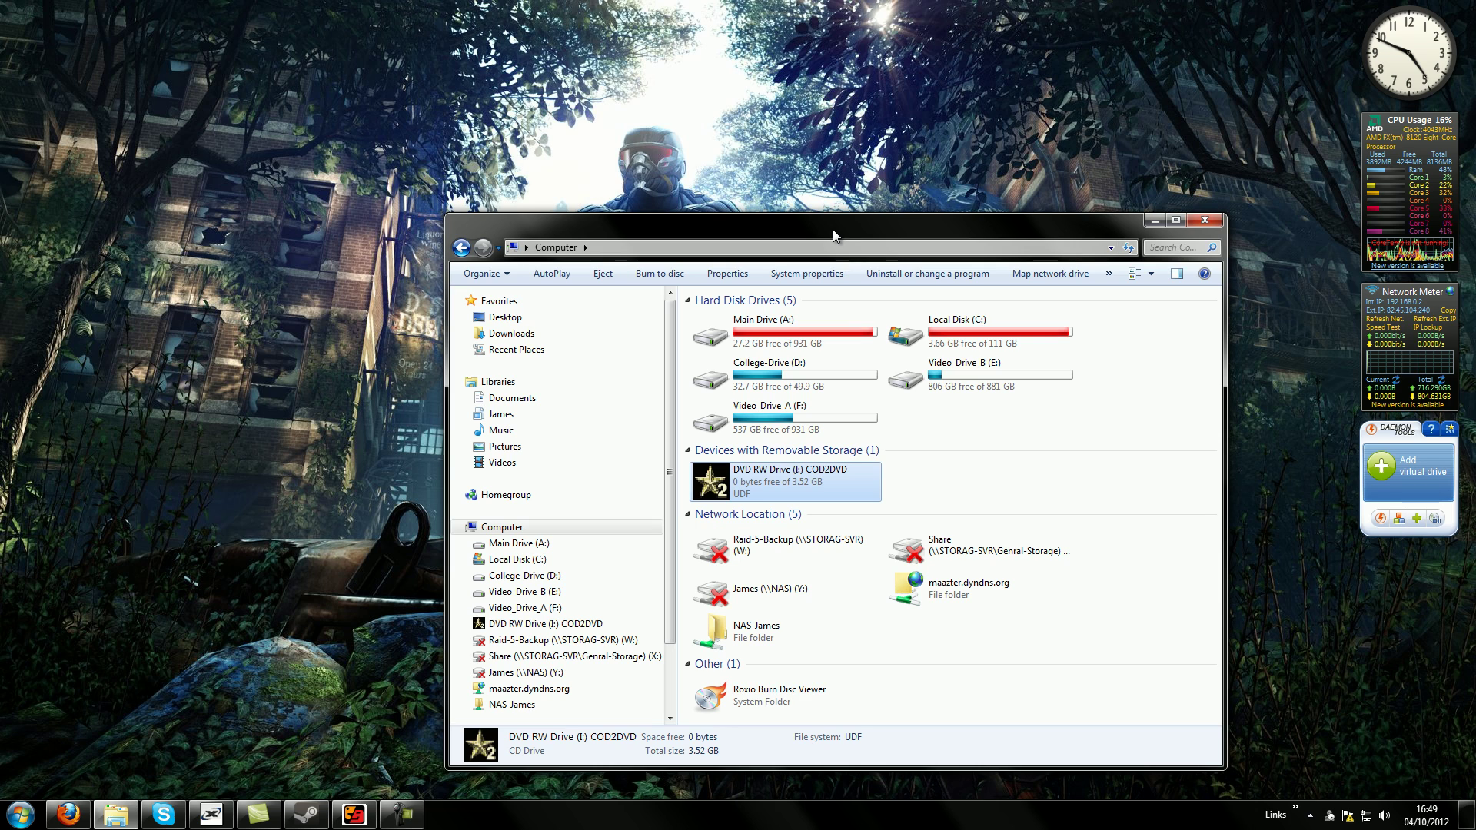
# Move the Explorer window showing the Computer view up and to the right
pyautogui.moveTo(832, 229); pyautogui.dragTo(879, 200)
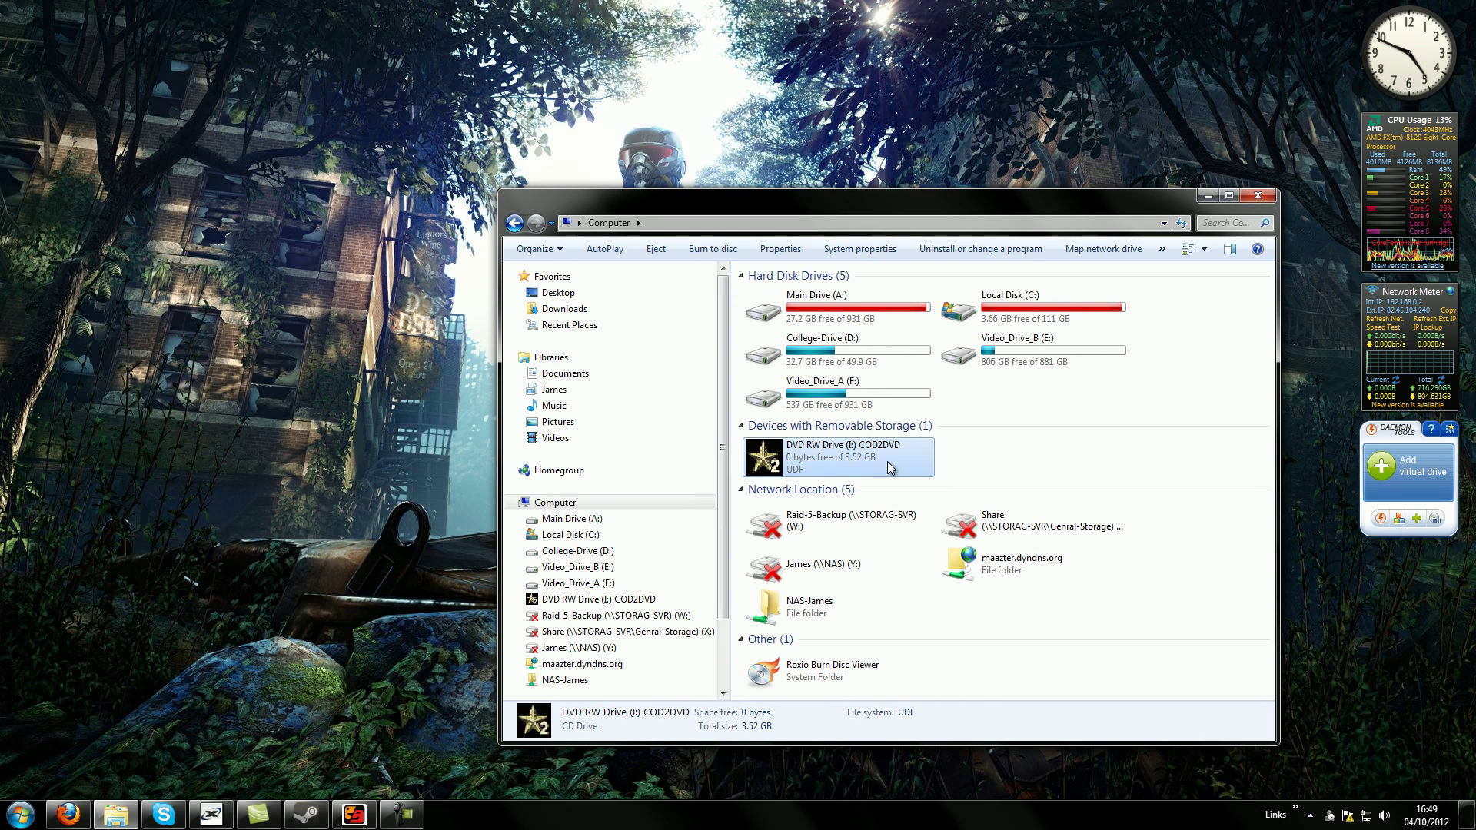
# Launch the COD2DVD disc in drive E and run it despite the compatibility warning
pyautogui.doubleClick(828, 459)
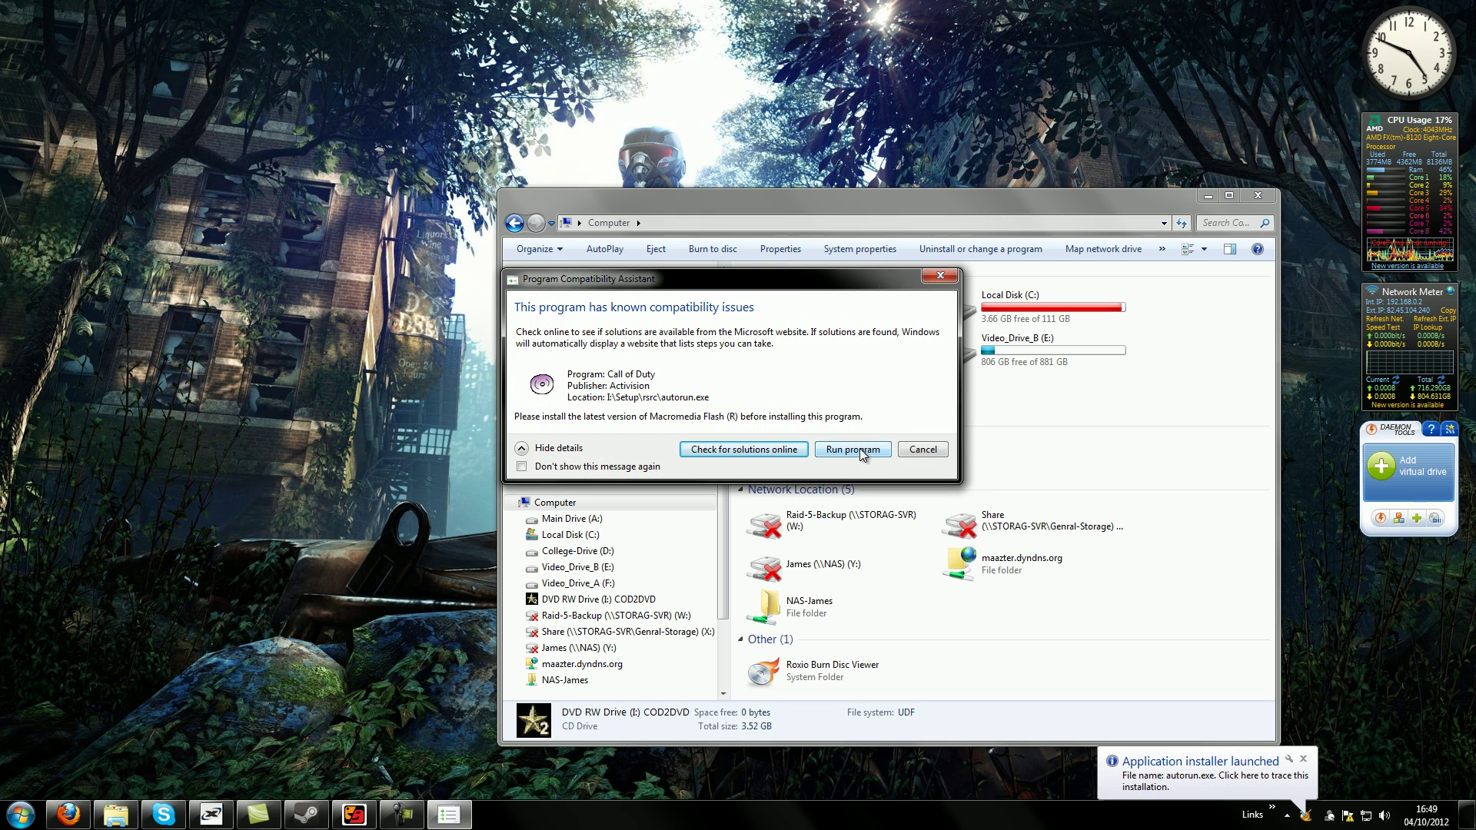
pyautogui.moveTo(736, 282); pyautogui.dragTo(499, 296)
pyautogui.click(607, 459)
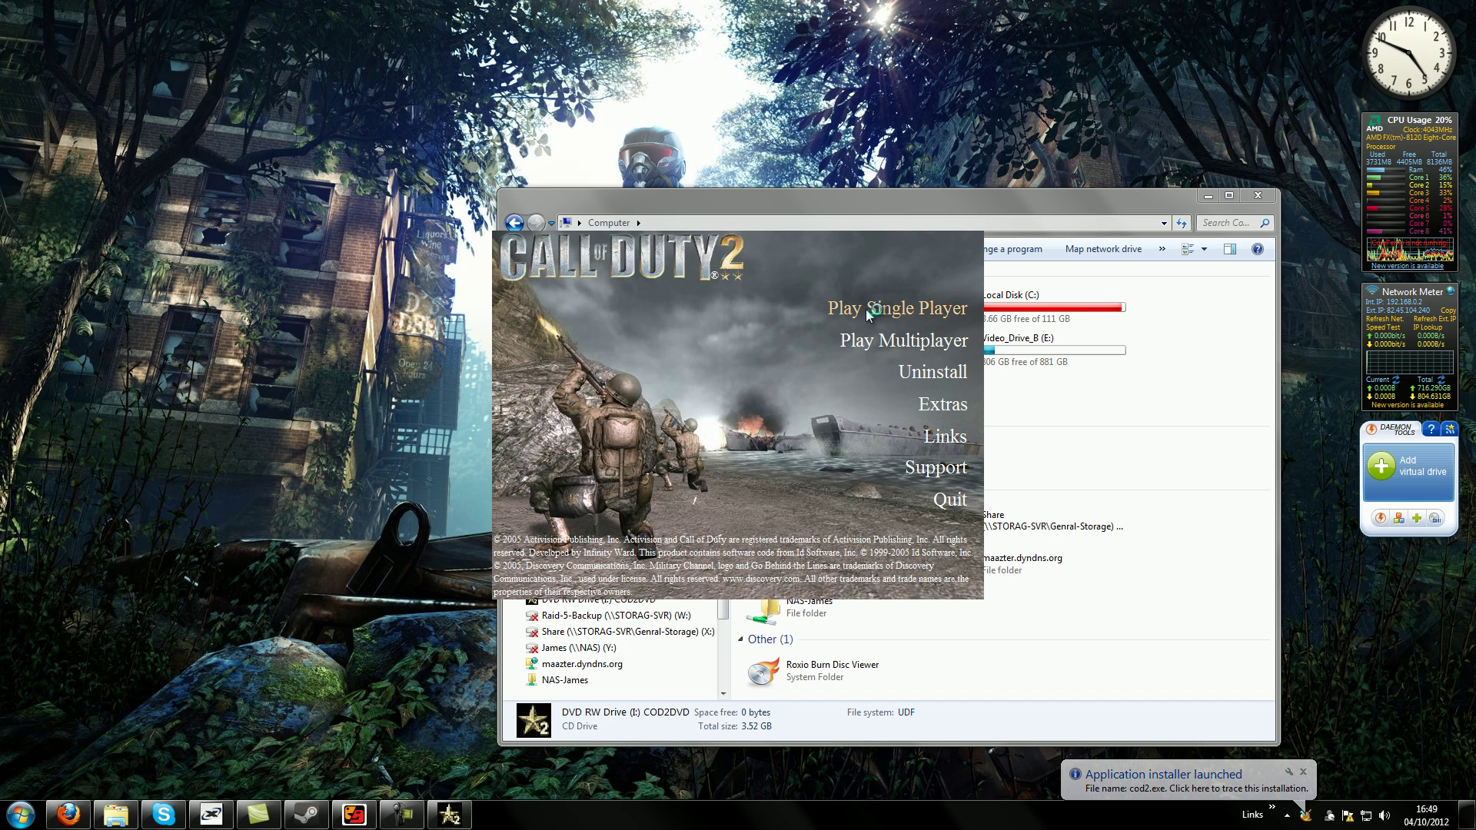
# Choose Play Single Player, which brings up the cannot-locate-CD/DVD-ROM error
pyautogui.click(865, 309)
pyautogui.moveTo(936, 202); pyautogui.dragTo(510, 172)
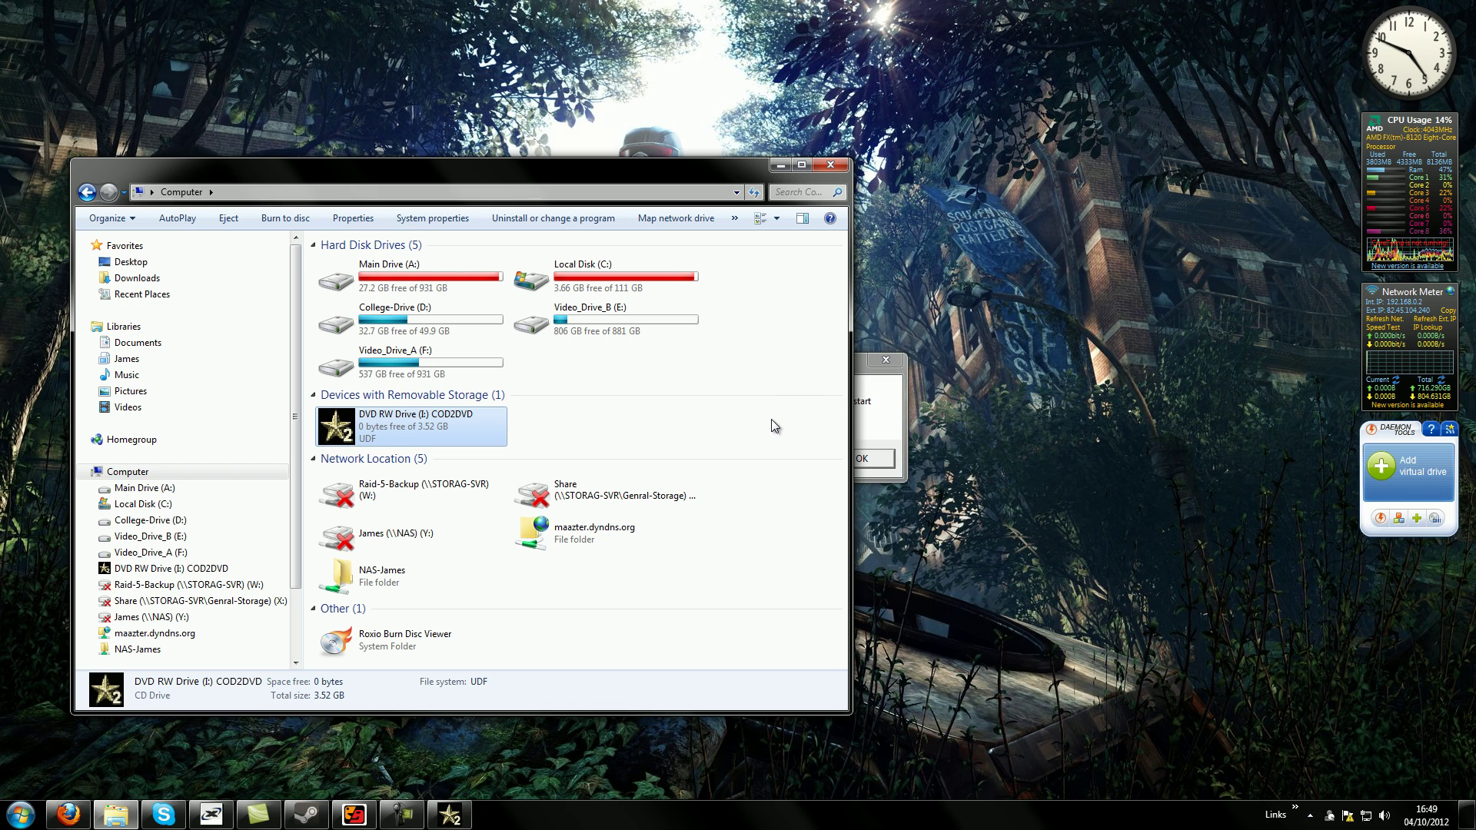
pyautogui.moveTo(733, 358); pyautogui.dragTo(790, 340)
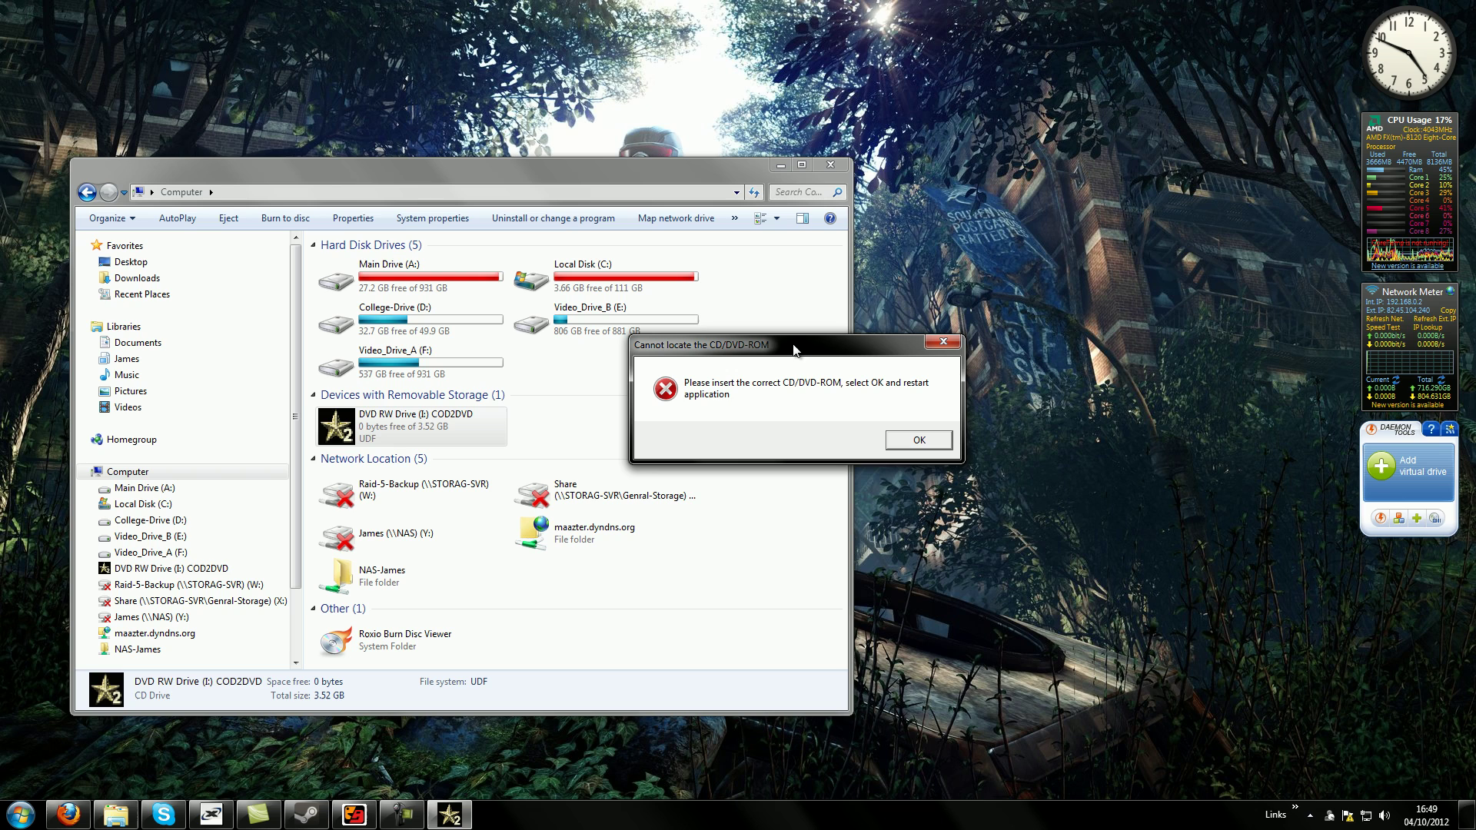
# Dismiss the missing-disc error and open Main Drive (A:)
pyautogui.click(903, 448)
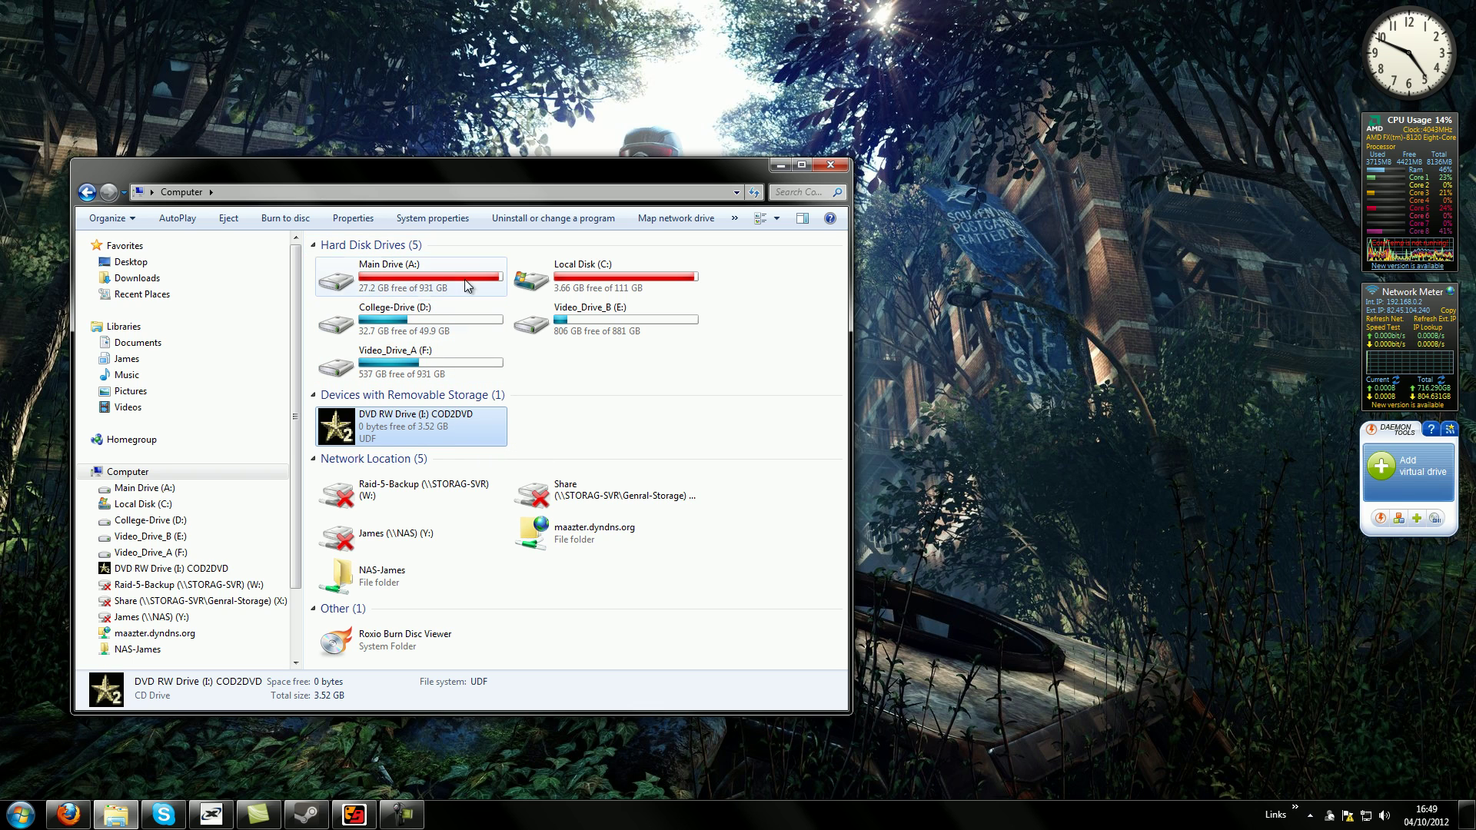
pyautogui.moveTo(523, 177); pyautogui.dragTo(558, 171)
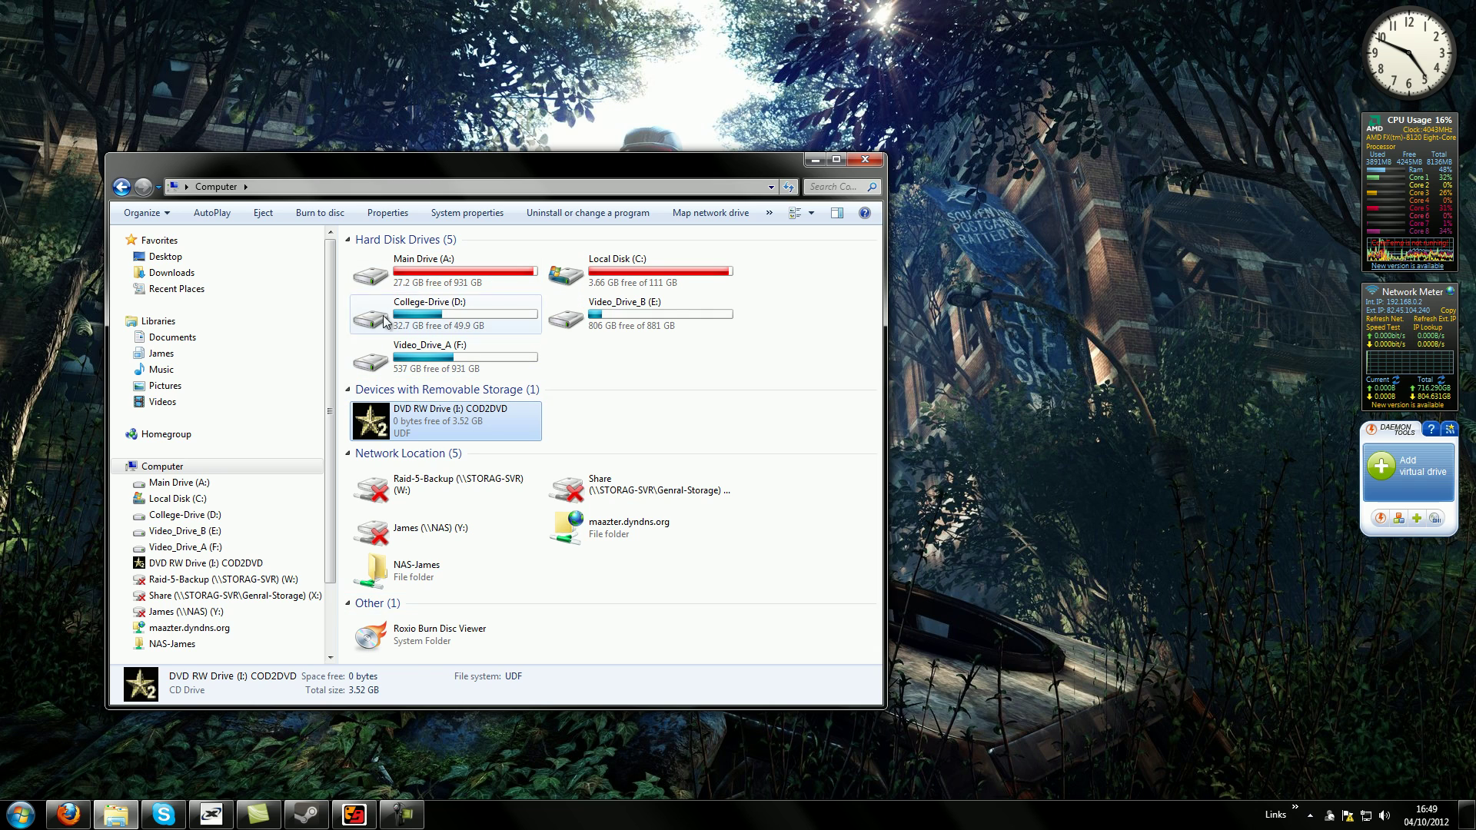
pyautogui.moveTo(381, 172); pyautogui.dragTo(504, 176)
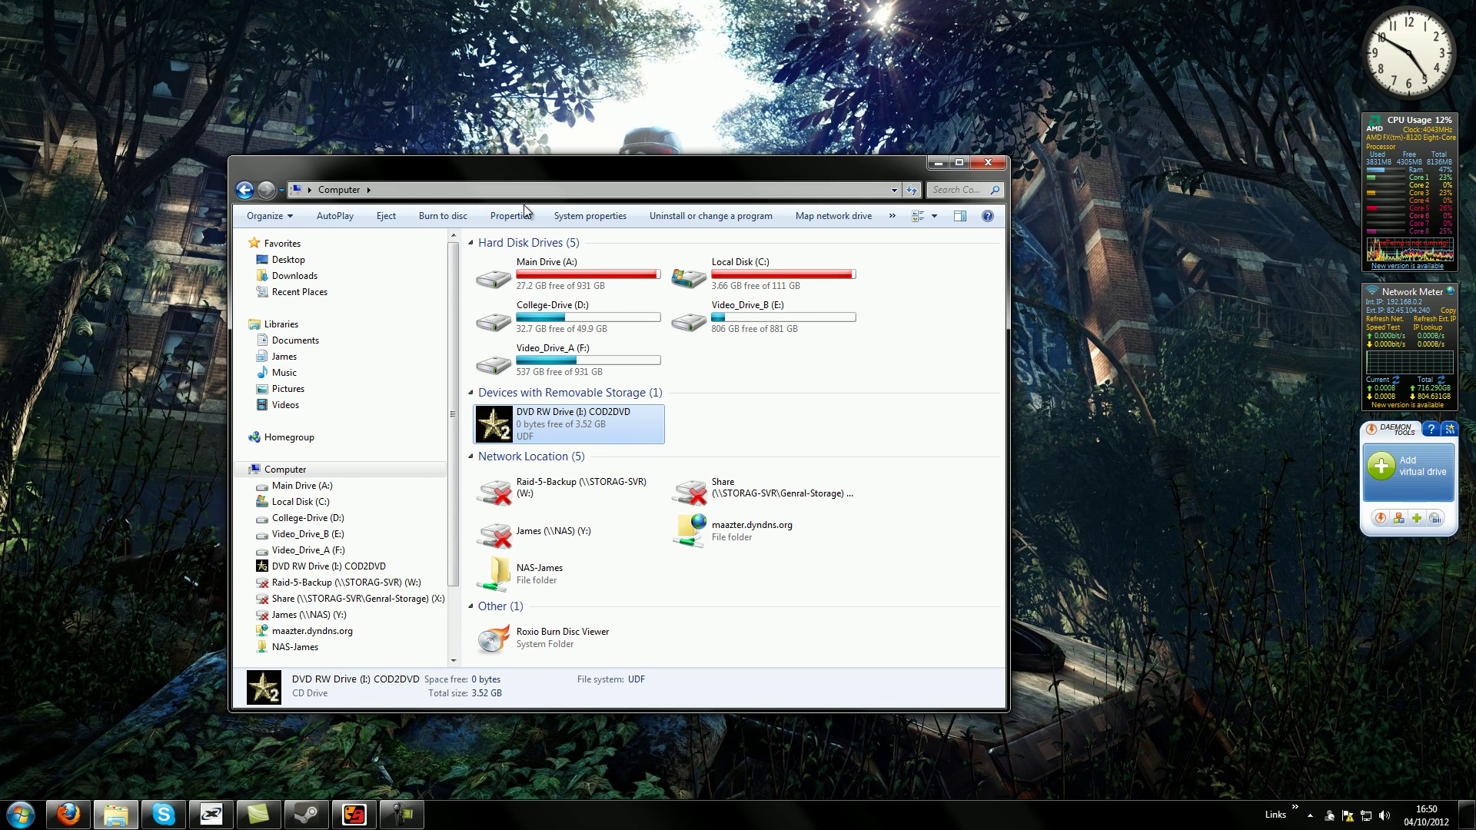
pyautogui.doubleClick(536, 263)
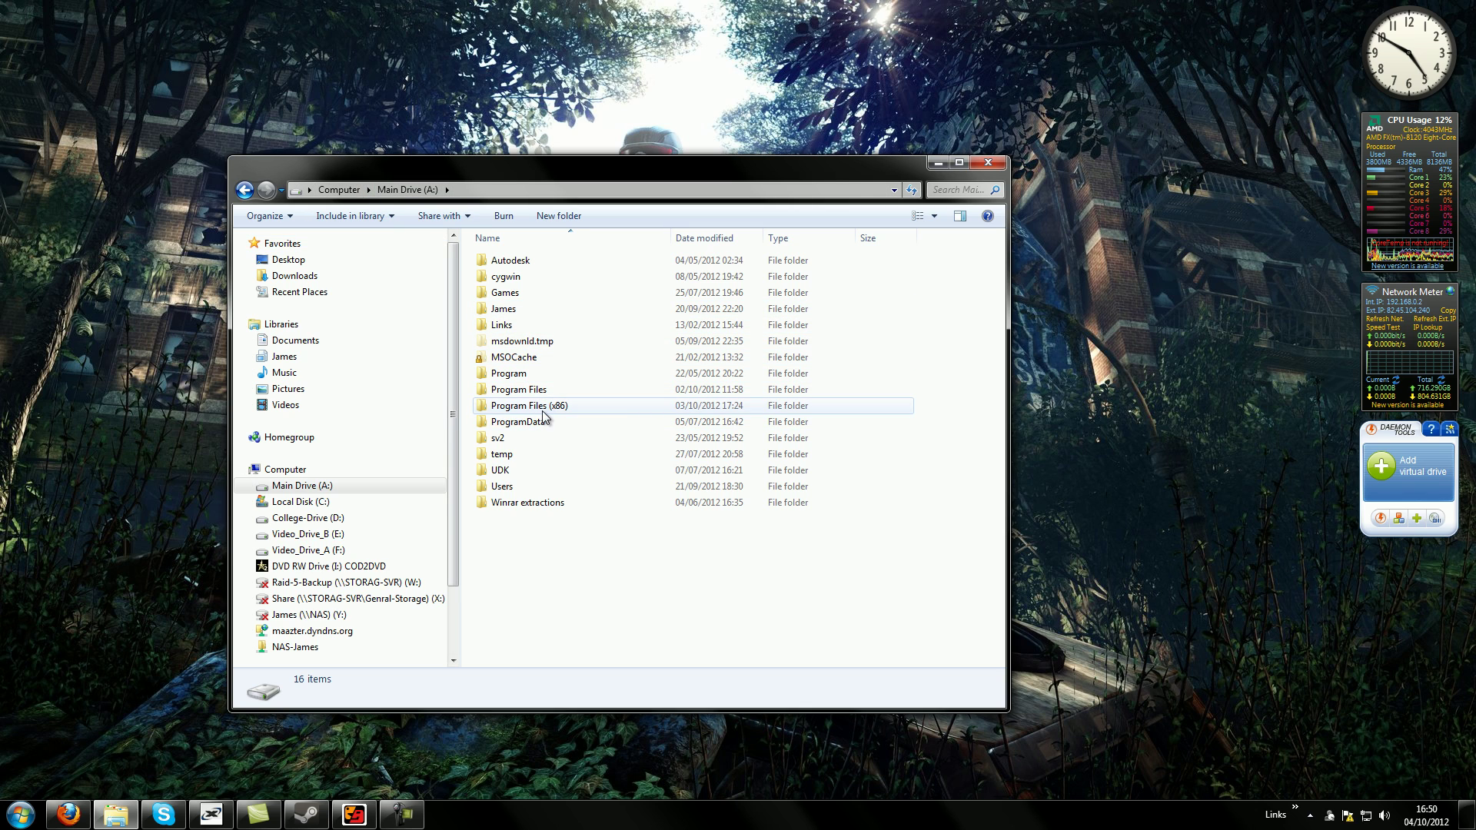
pyautogui.press('BackSpace')
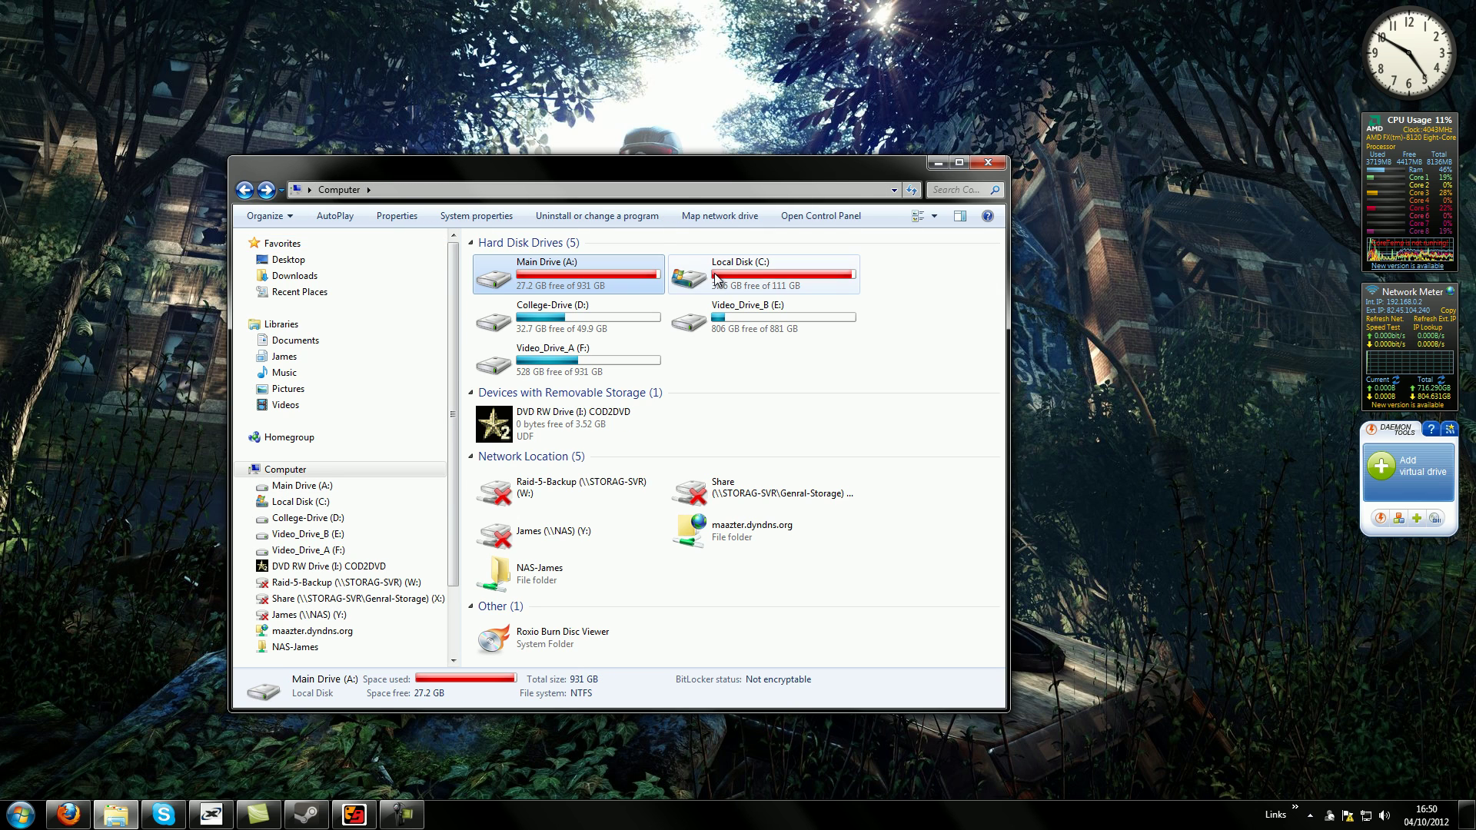
pyautogui.click(761, 276)
pyautogui.doubleClick(602, 274)
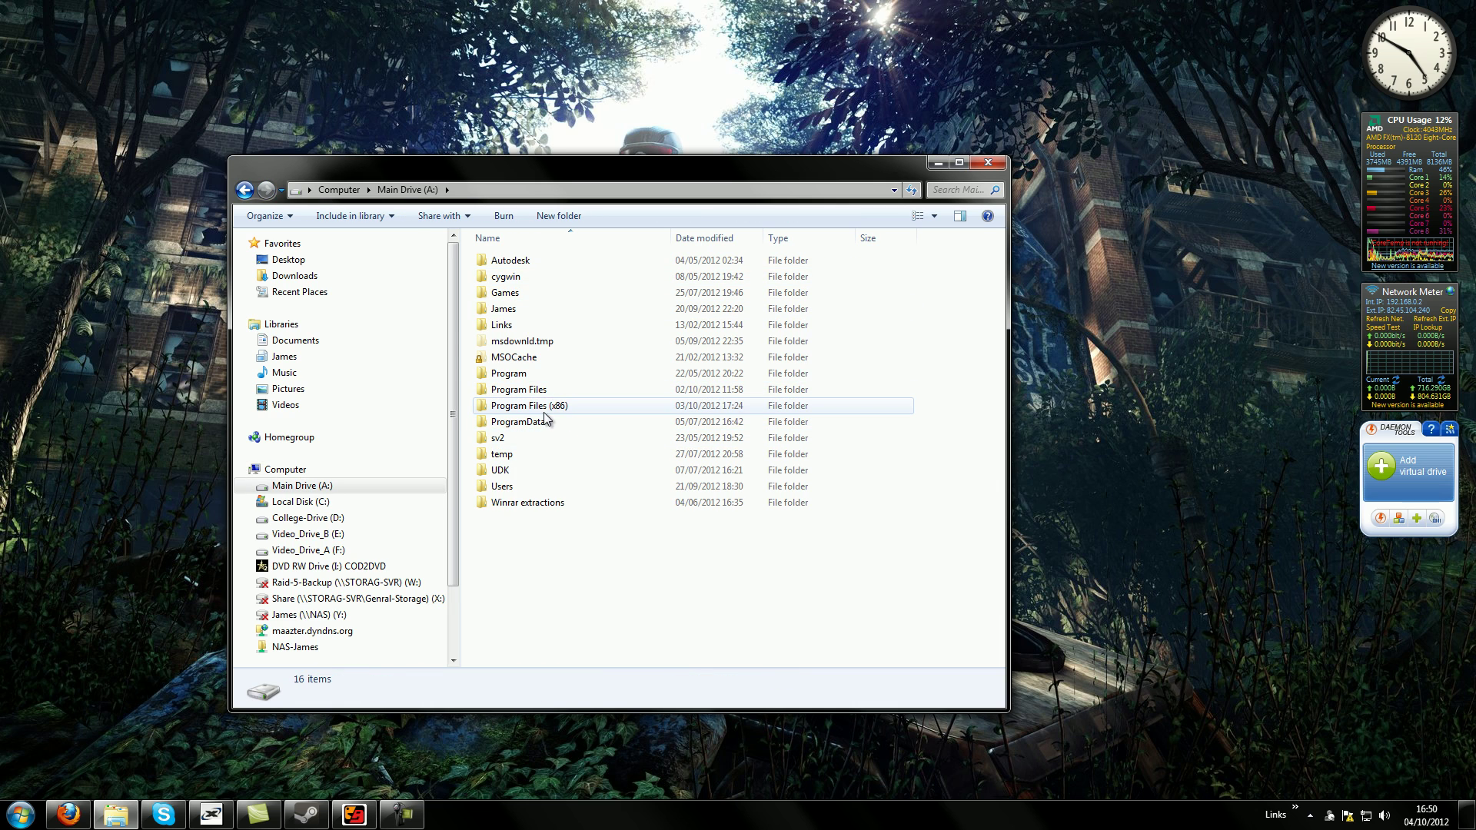
# Open Program Files (x86)\Activision\Call of Duty 2 and select CoD2SP_s
pyautogui.doubleClick(543, 412)
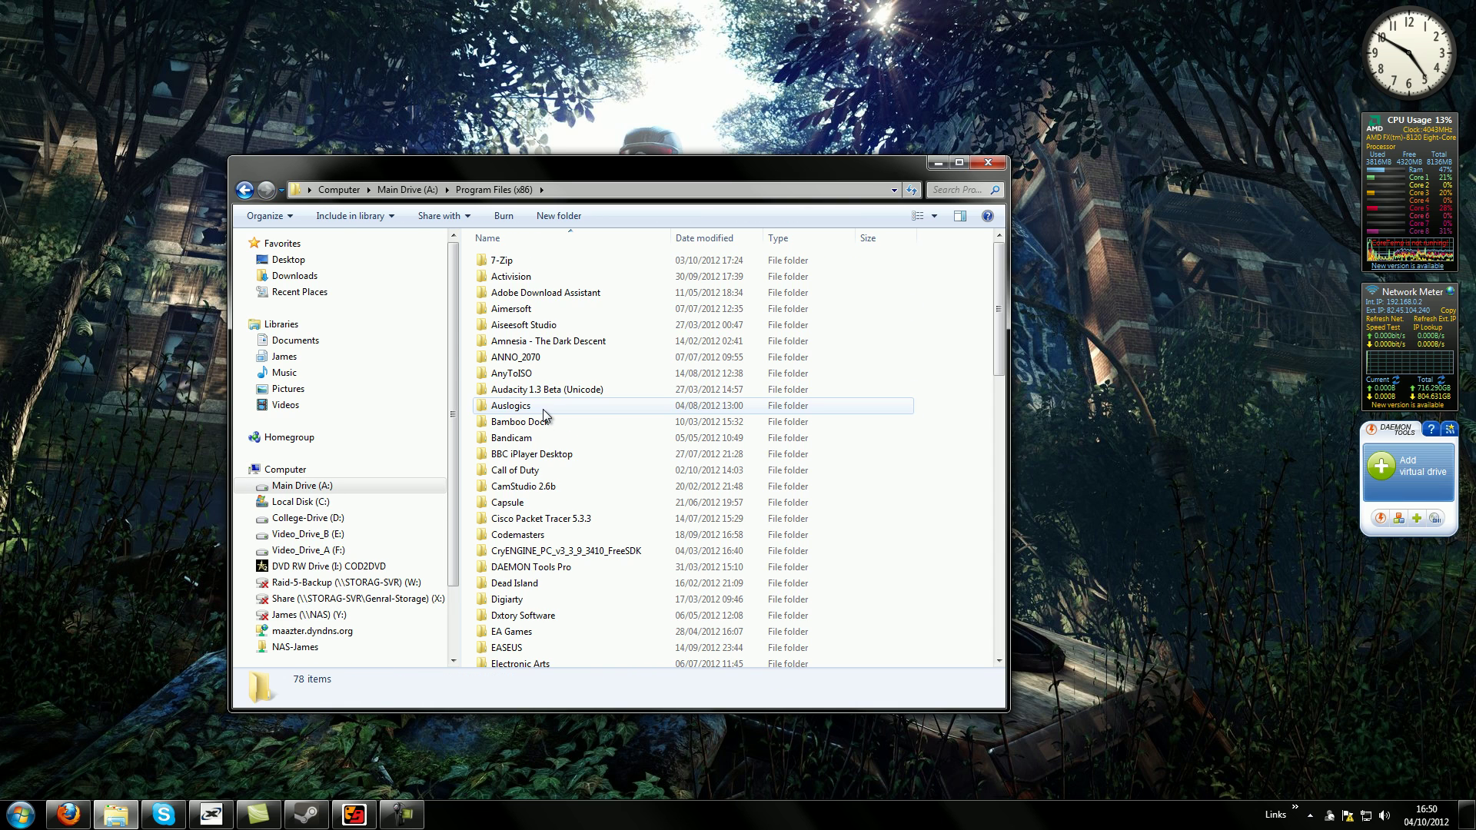
pyautogui.doubleClick(511, 276)
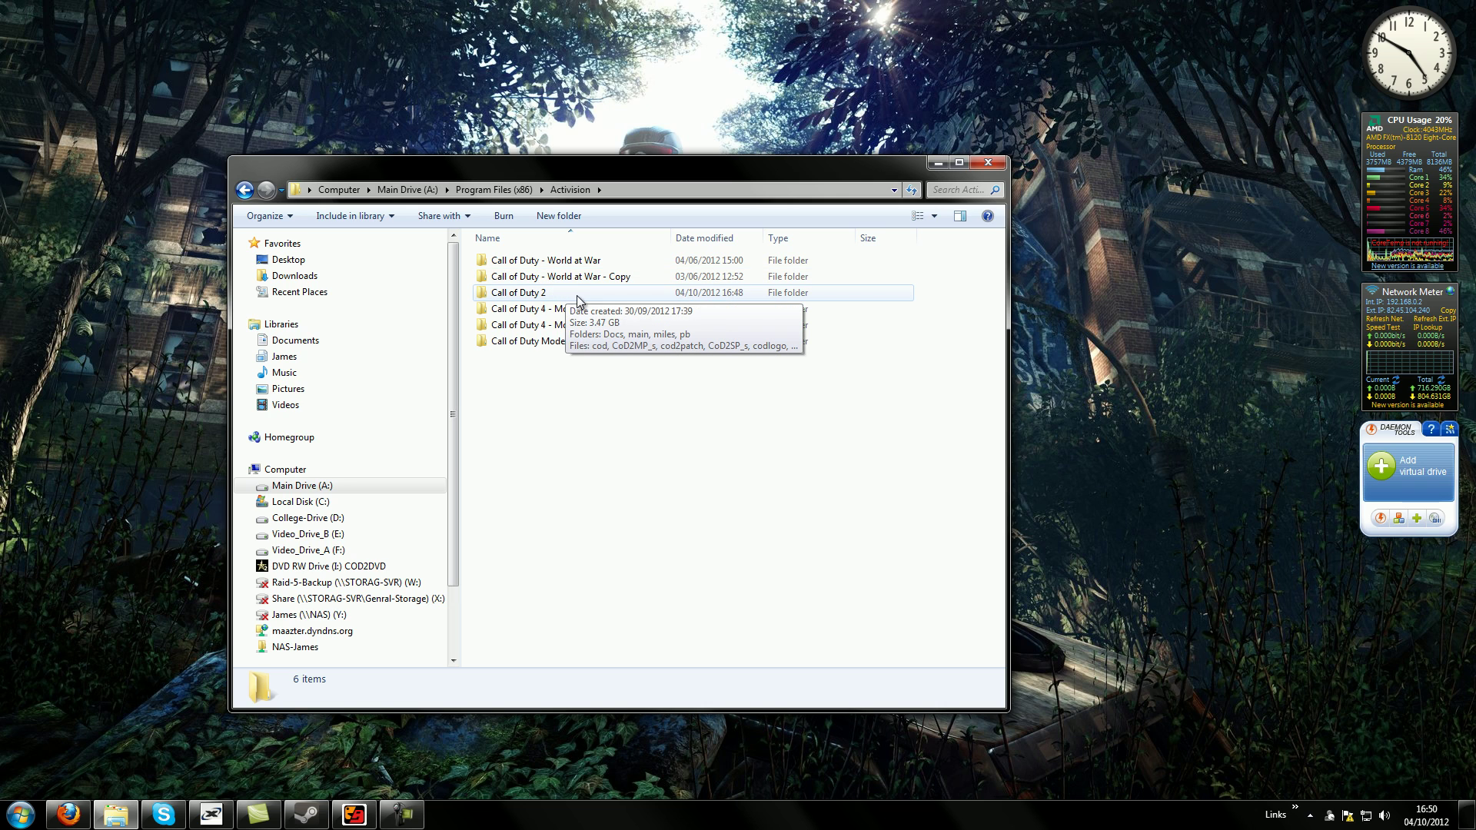
pyautogui.doubleClick(570, 292)
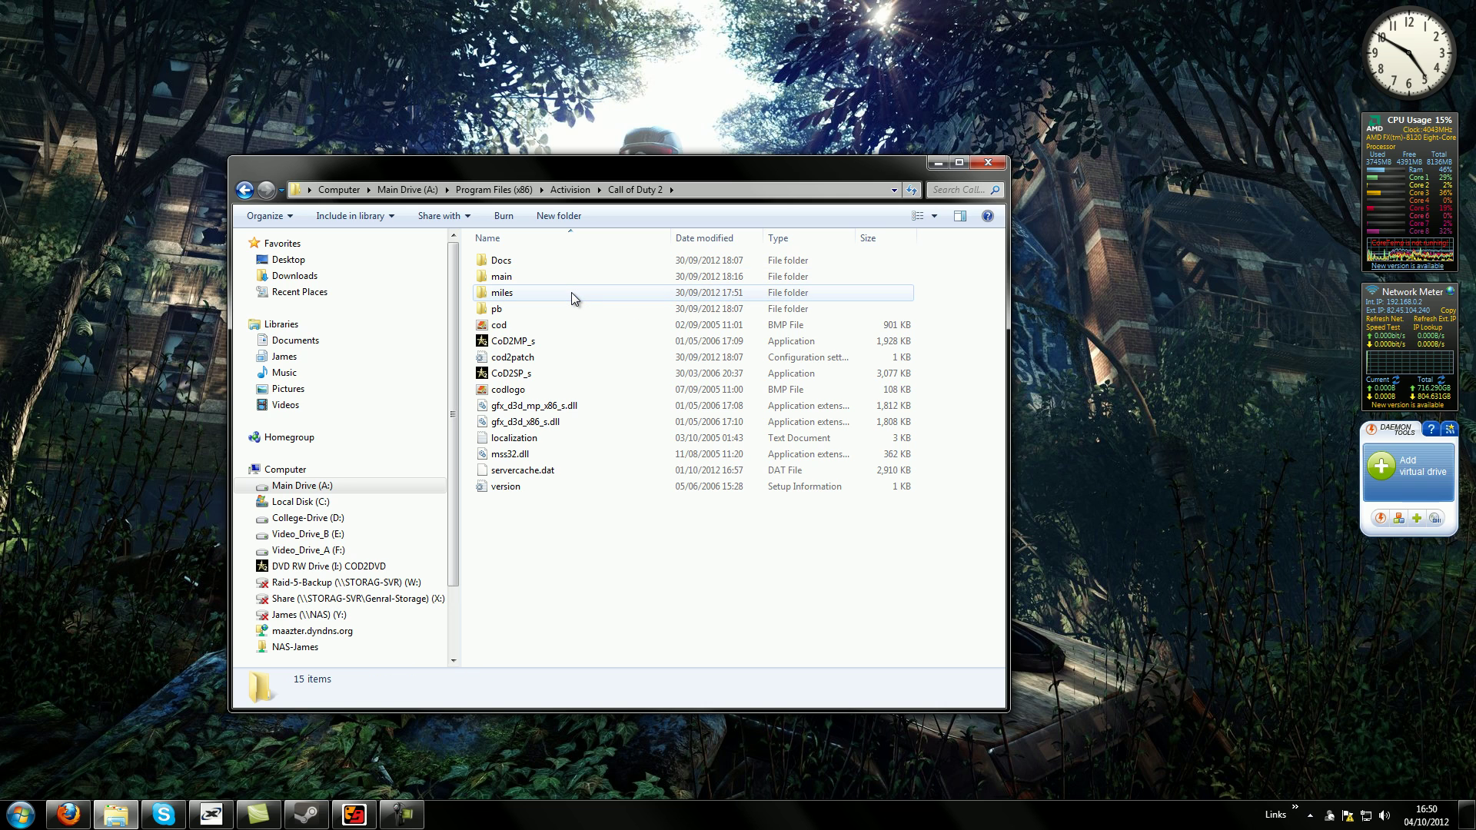
pyautogui.click(526, 374)
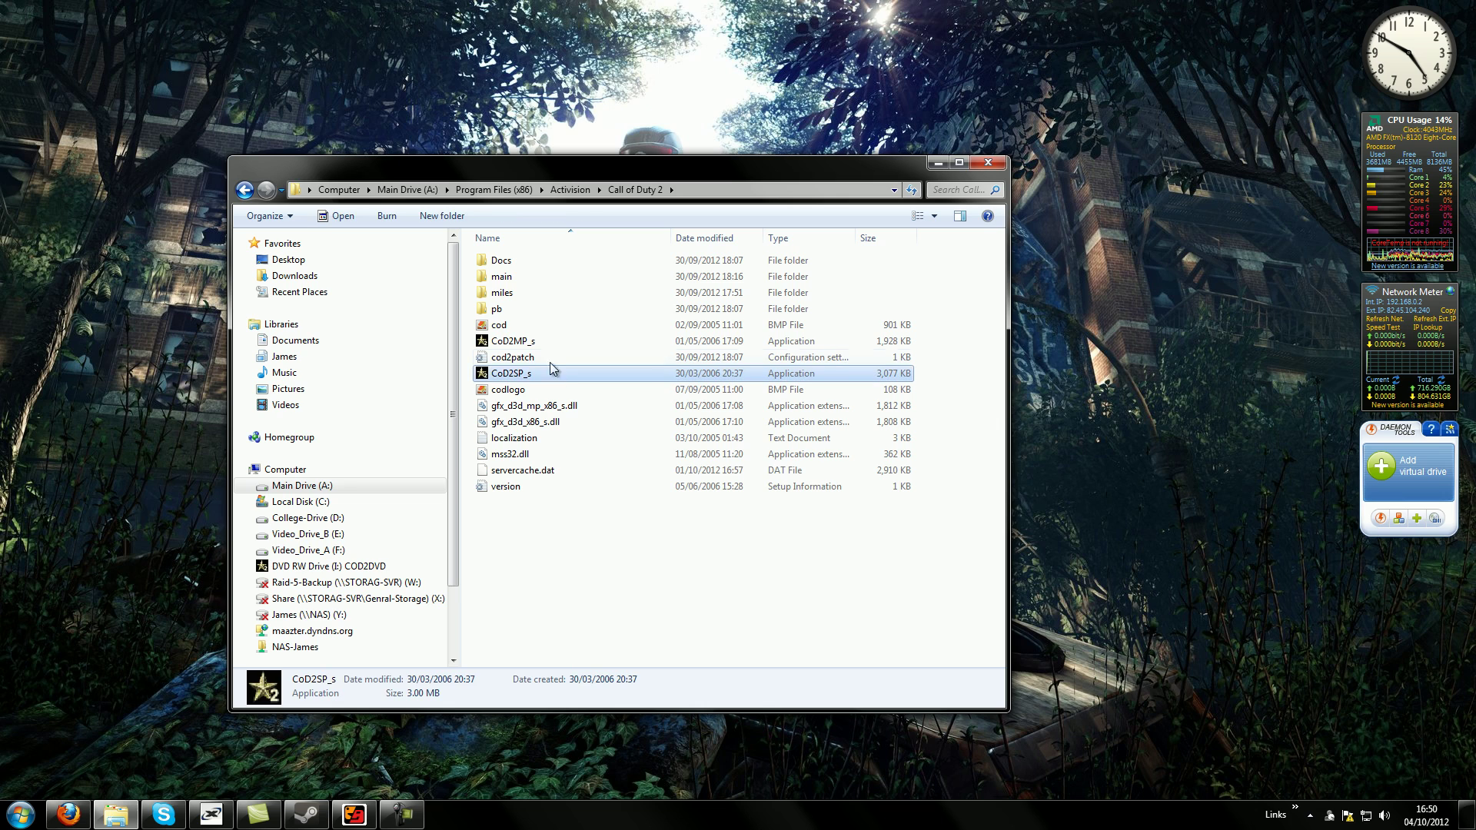
pyautogui.click(538, 349)
pyautogui.click(540, 374)
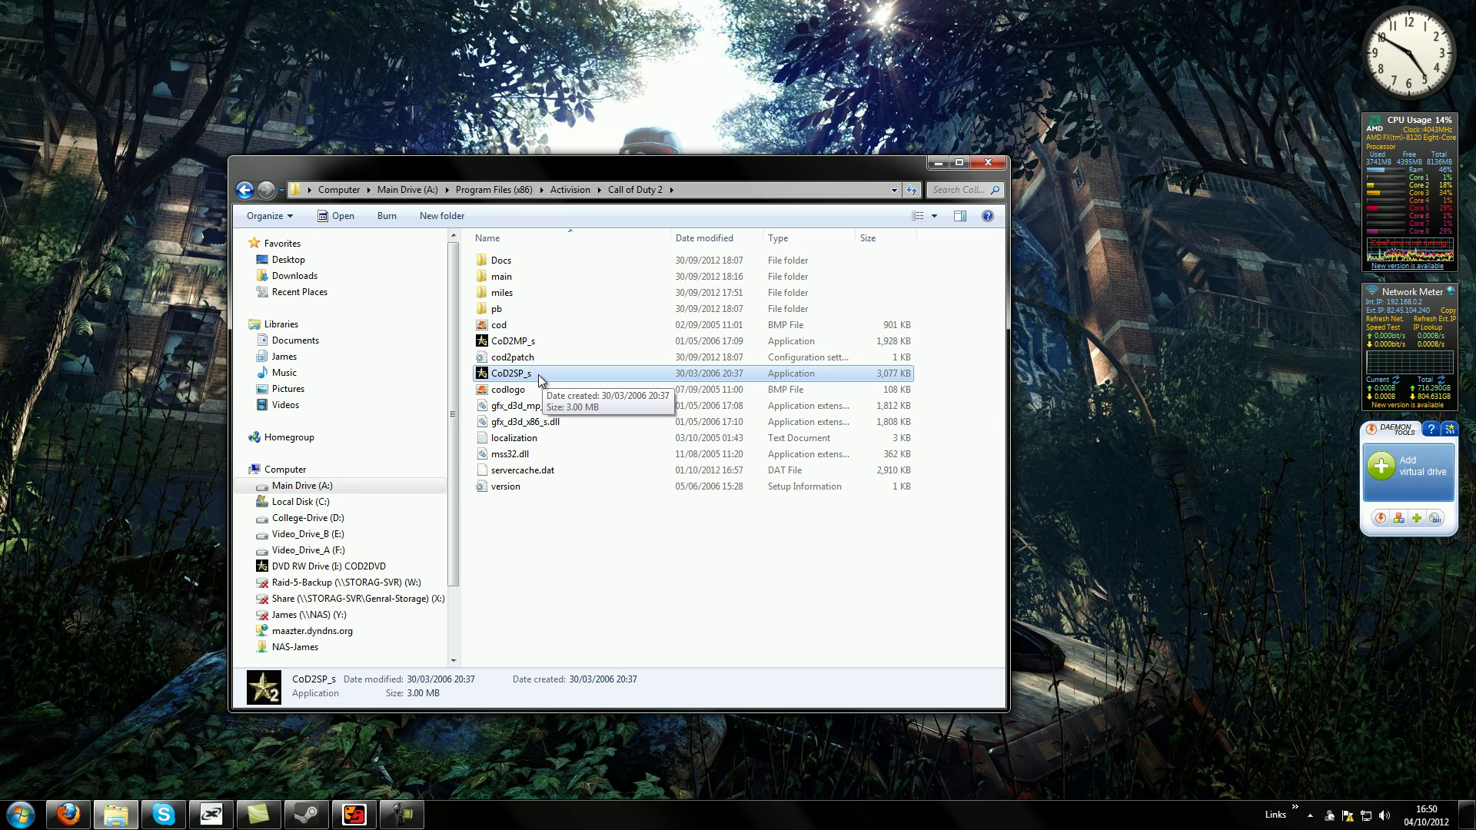
# Create a desktop shortcut for CoD2SP_s
pyautogui.rightClick(537, 381)
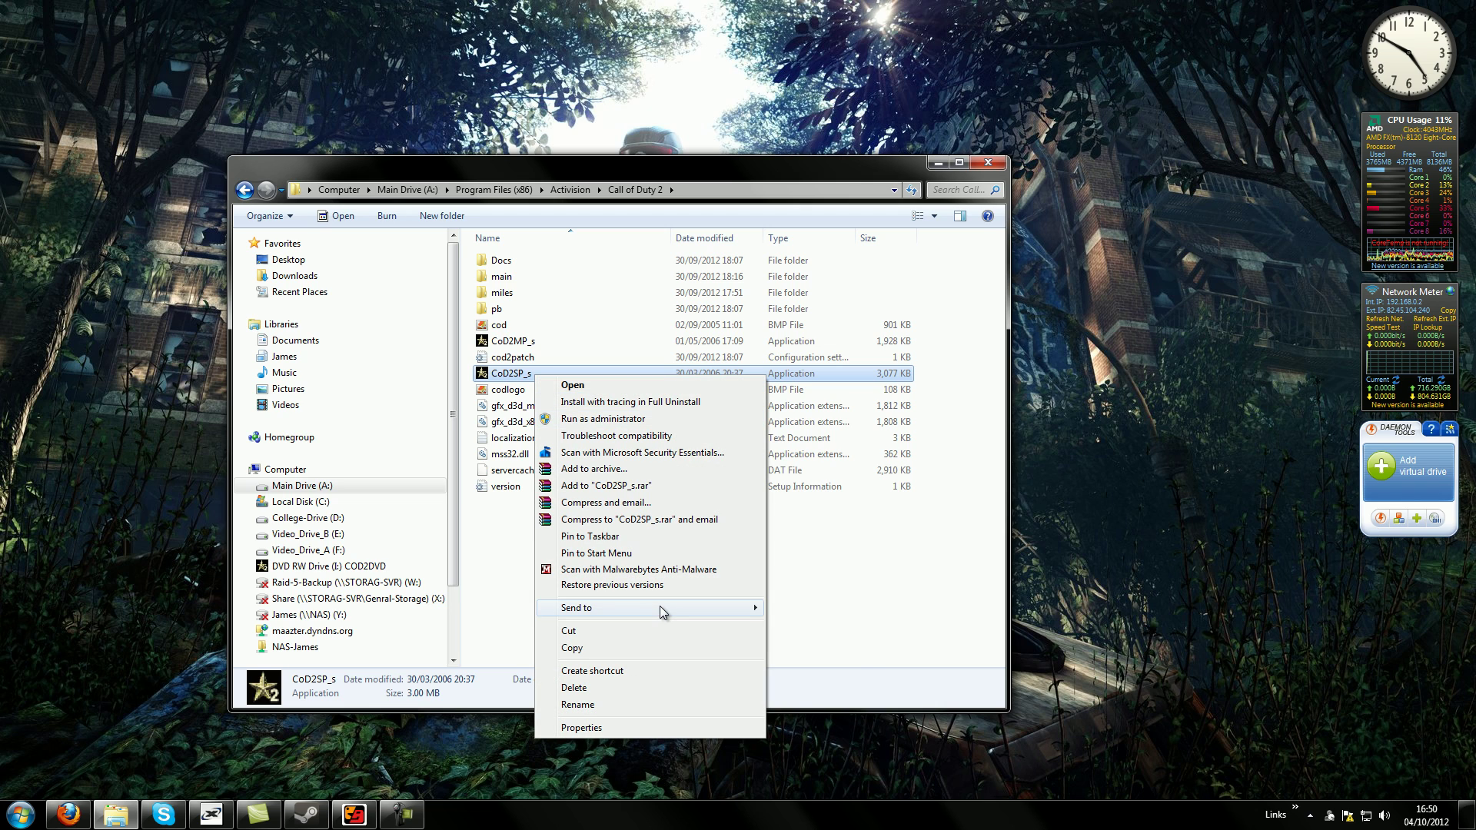
pyautogui.moveTo(659, 607)
pyautogui.click(841, 644)
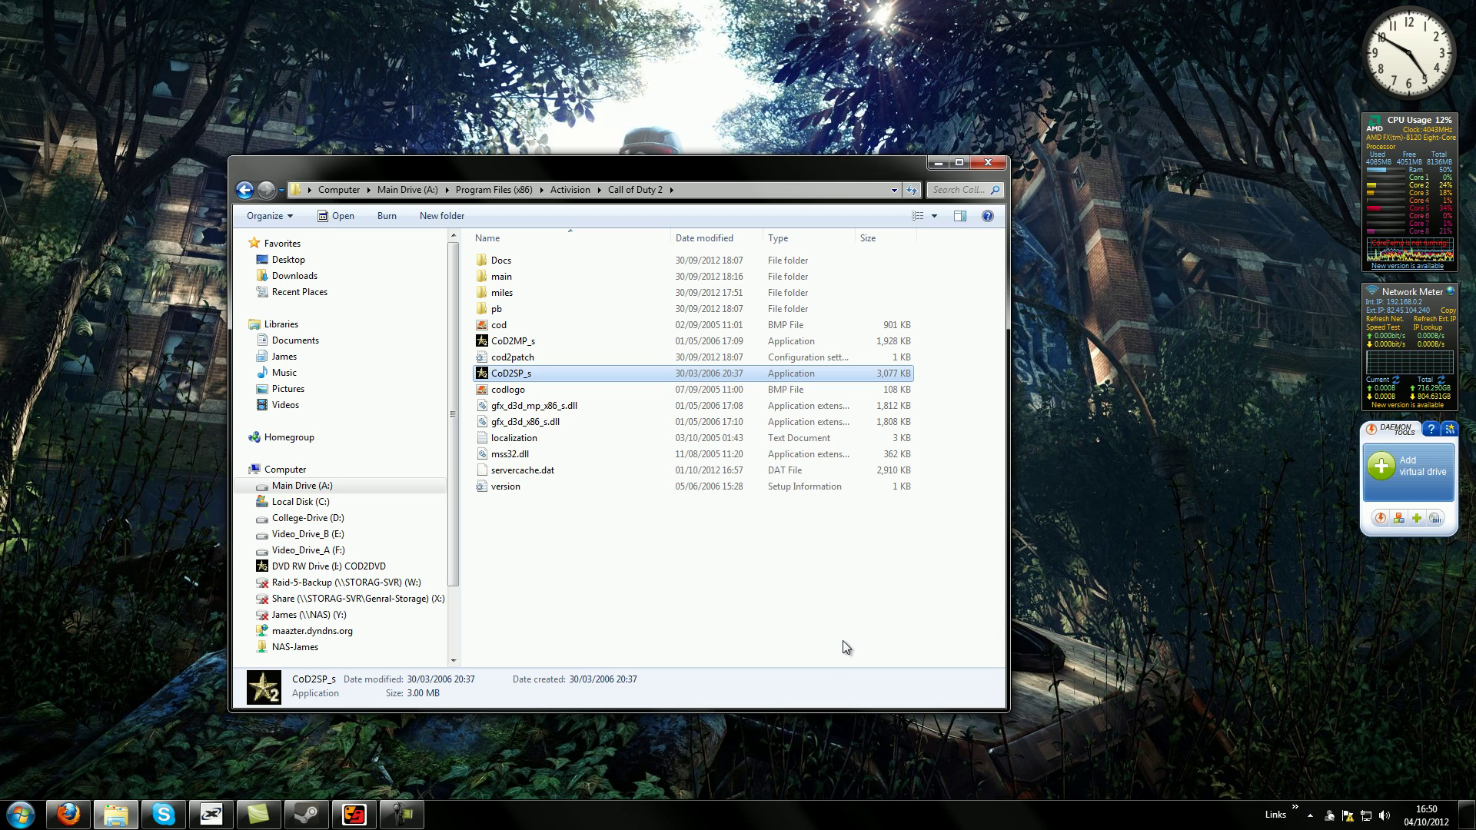
# Minimize Explorer, turn on Show desktop icons, and drag the CoD2SP_s shortcut to the screen centre
pyautogui.click(938, 162)
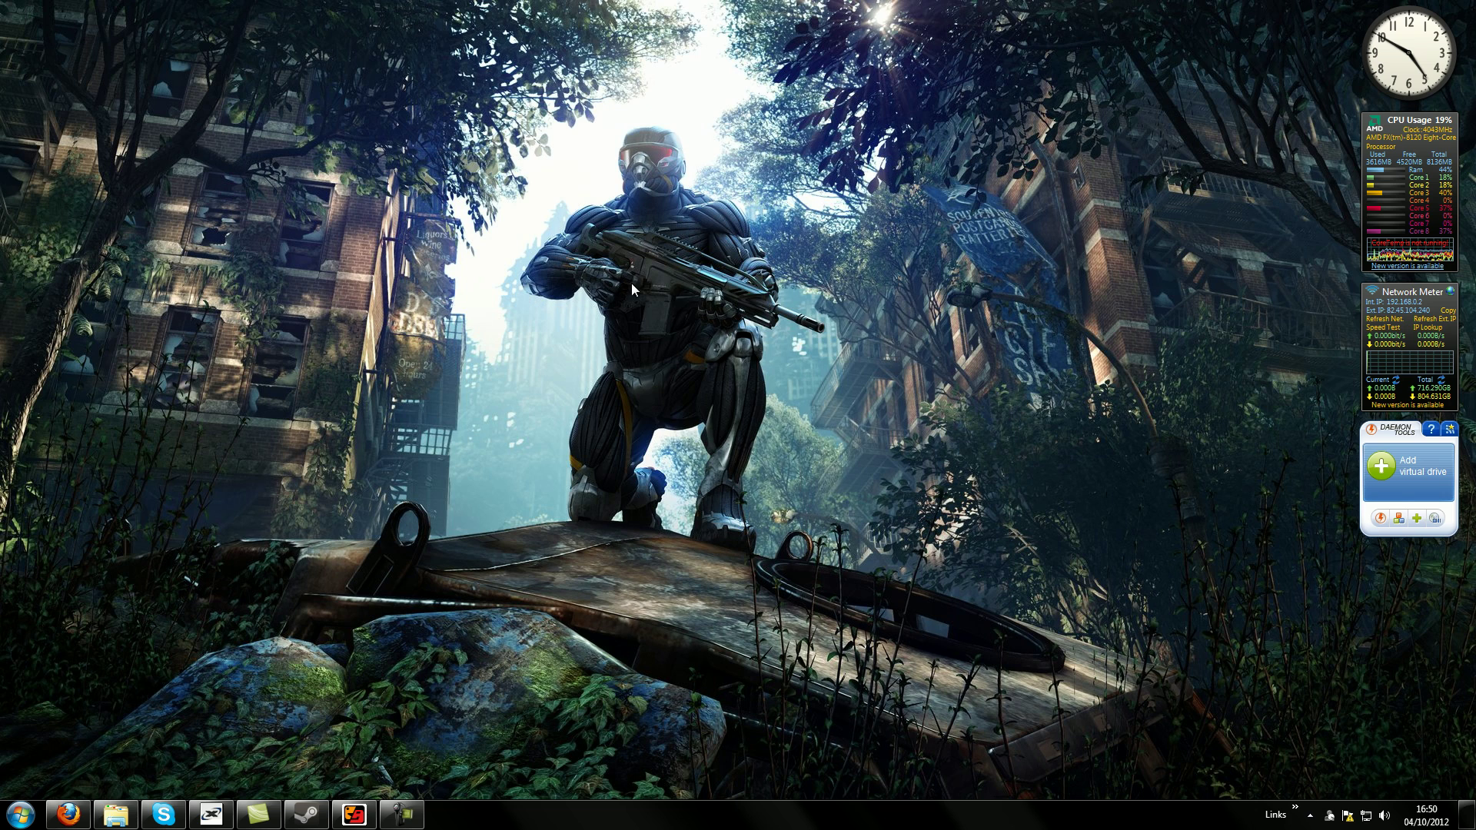
pyautogui.rightClick(632, 284)
pyautogui.moveTo(857, 315)
pyautogui.click(938, 410)
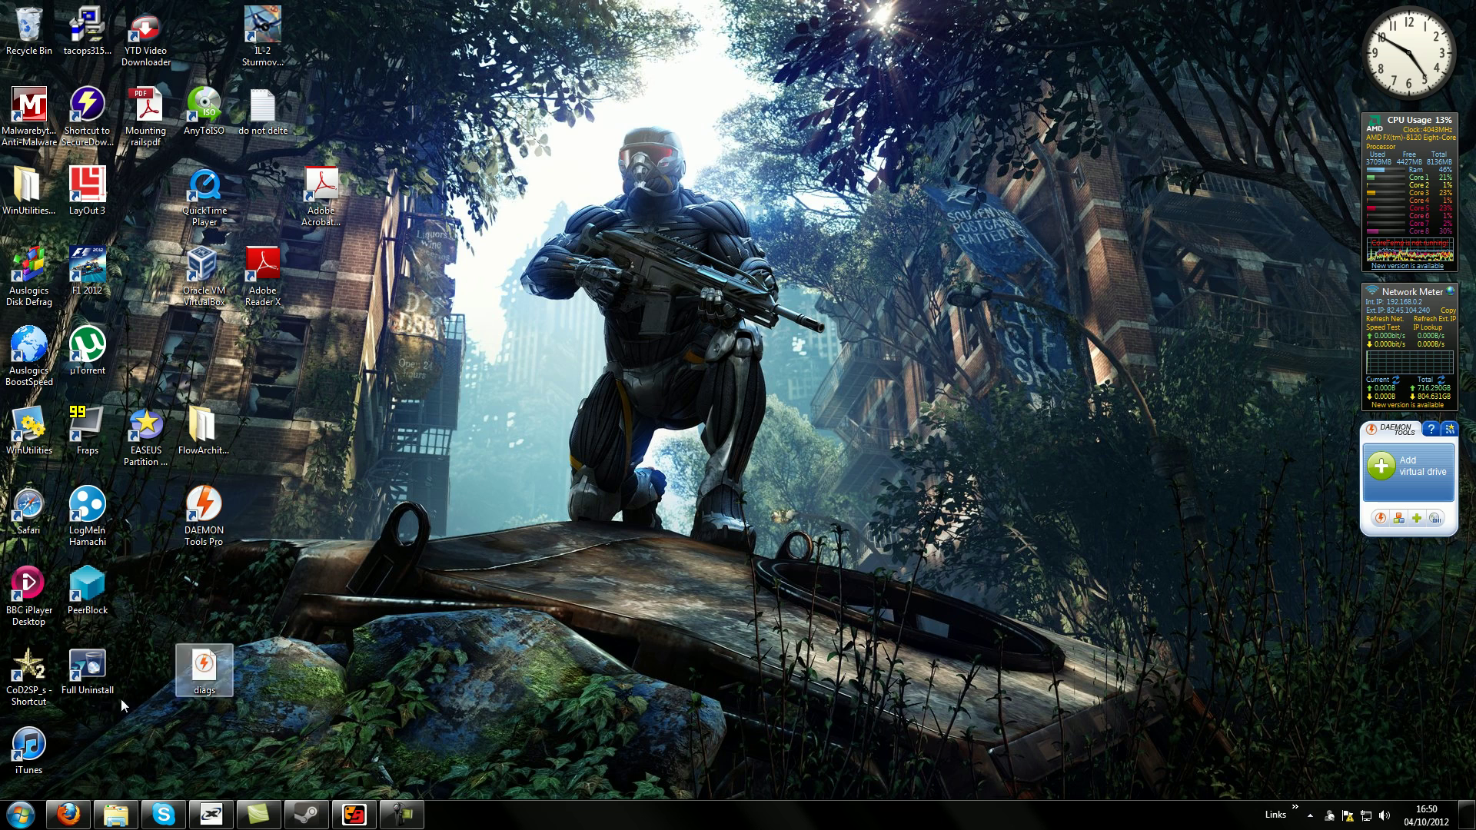
pyautogui.moveTo(29, 670); pyautogui.dragTo(742, 372)
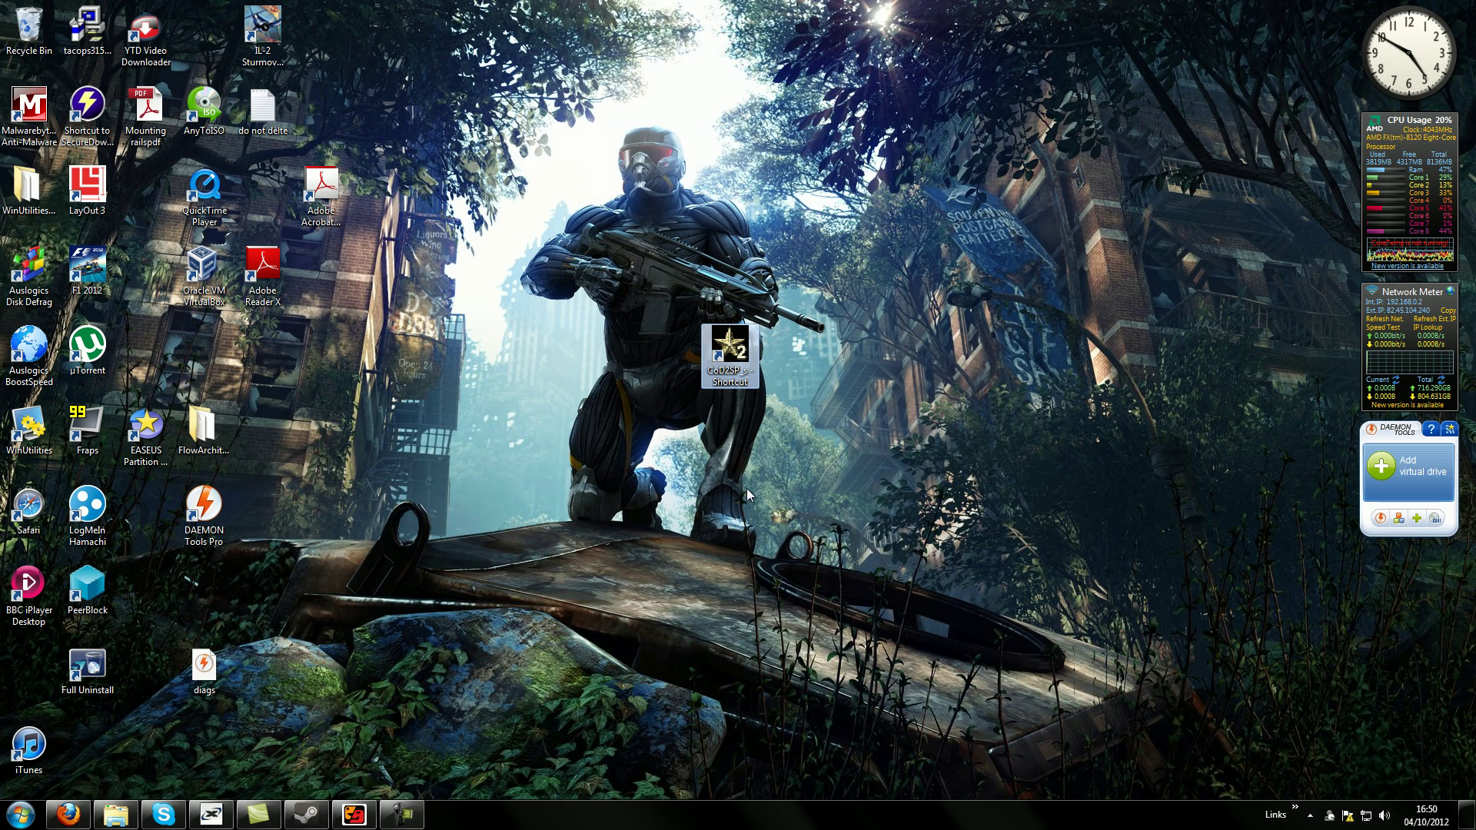
# Apply 'Run this program as an administrator' in the CoD2SP_s shortcut's Compatibility properties
pyautogui.rightClick(735, 361)
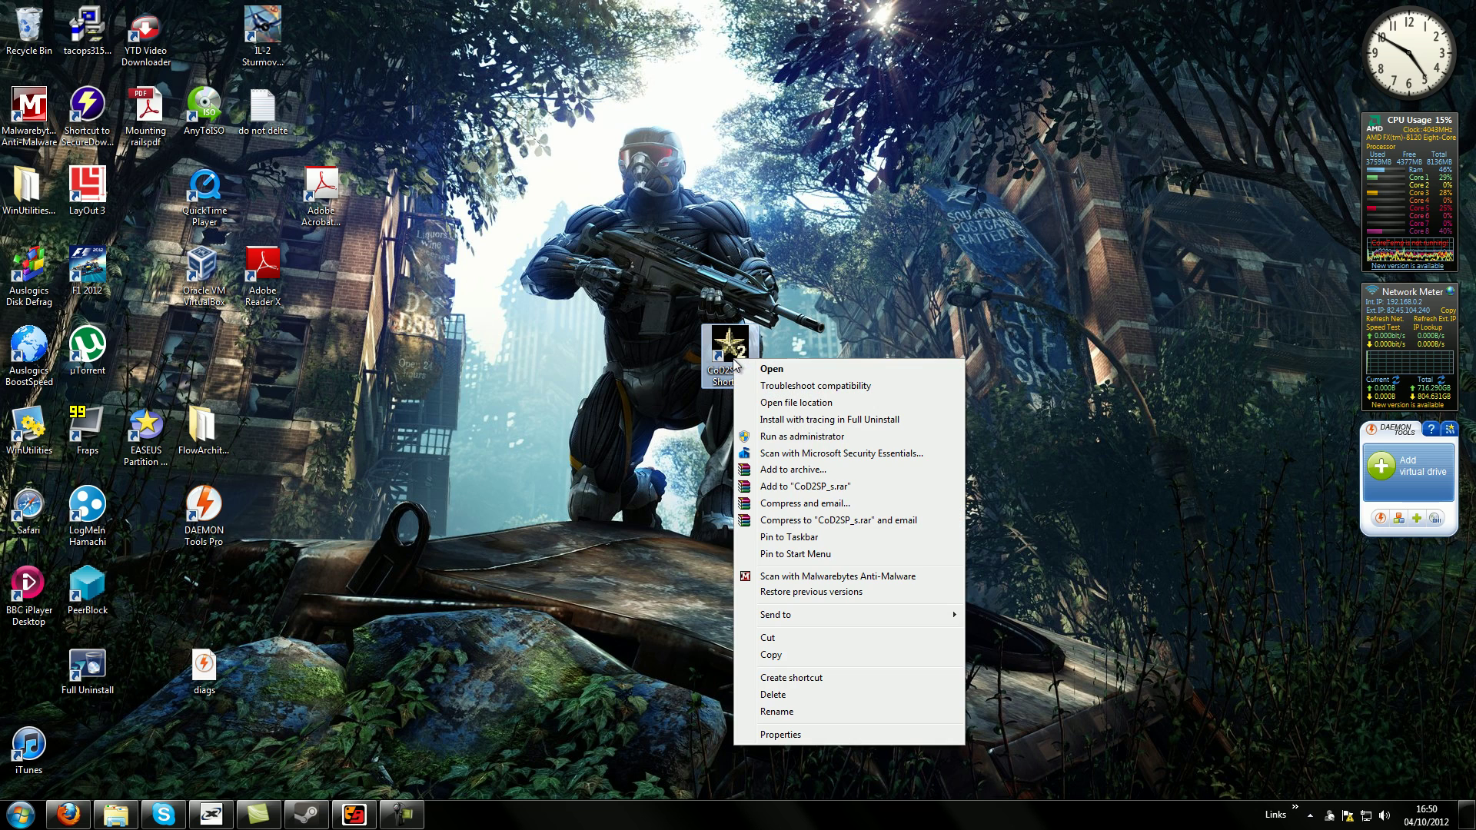
pyautogui.click(807, 731)
pyautogui.click(965, 411)
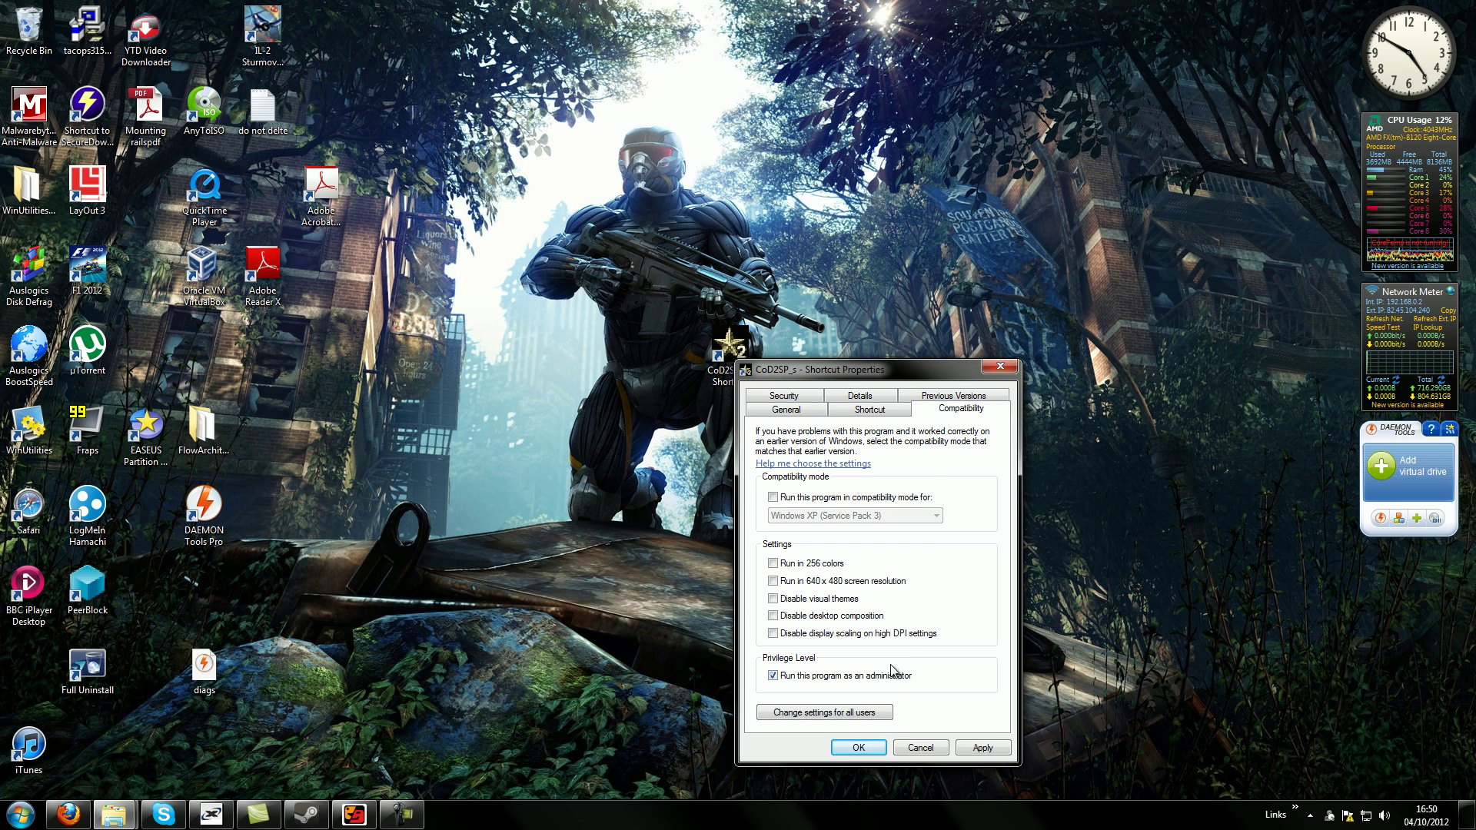
pyautogui.click(971, 751)
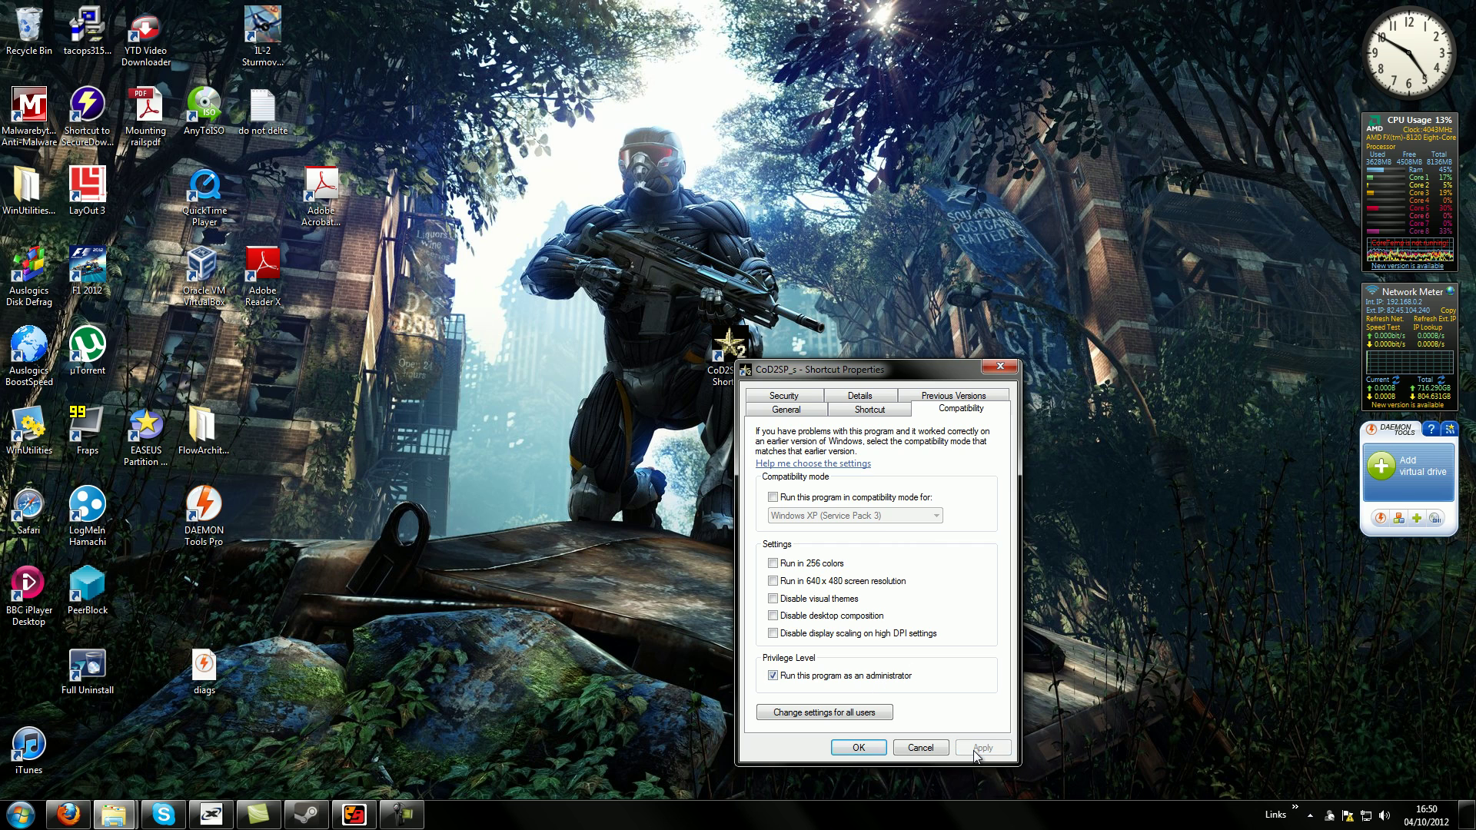
pyautogui.click(873, 751)
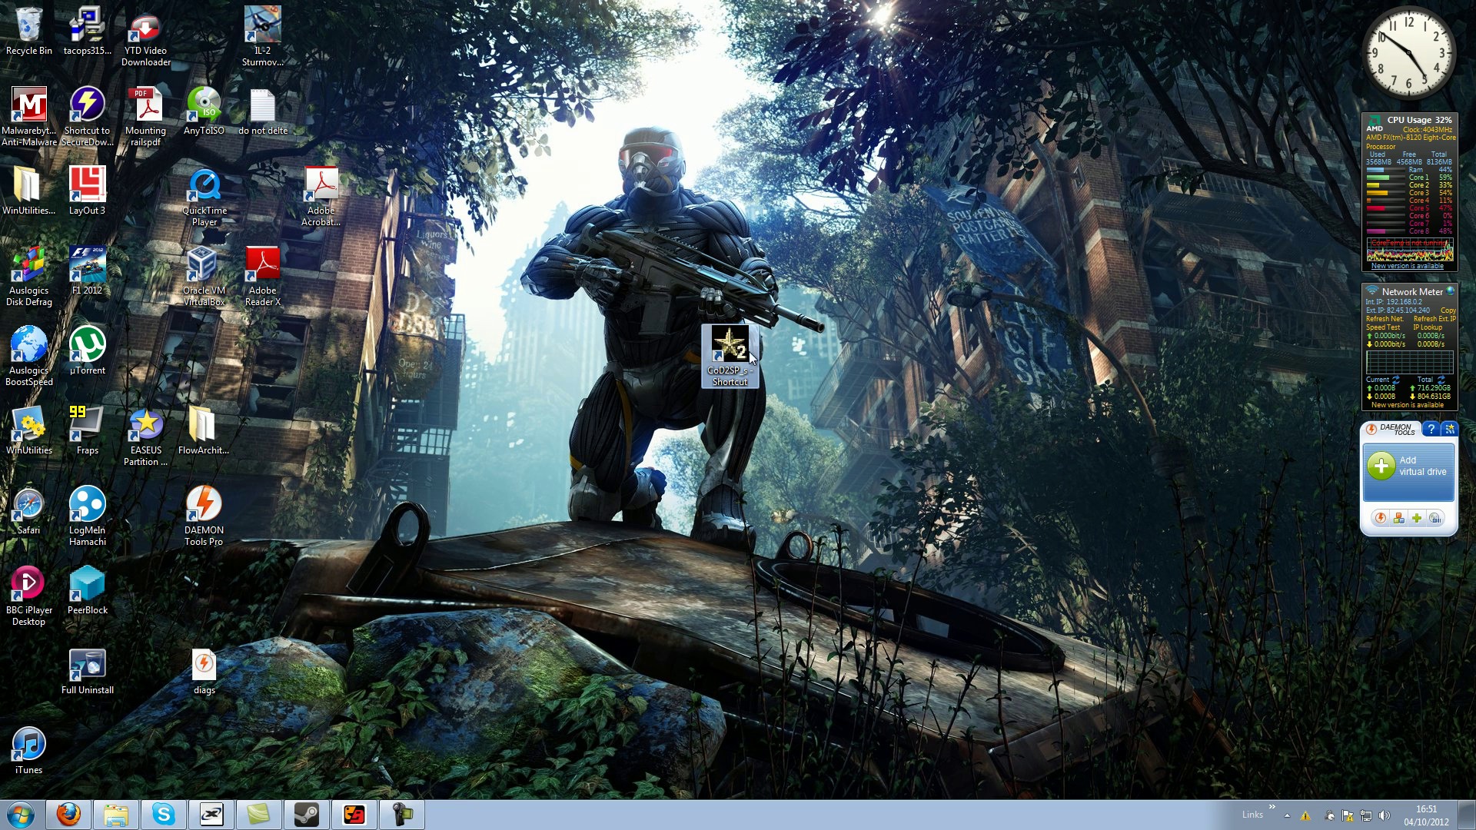
# Set the CoD2SP_s shortcut to Windows XP (Service Pack 2) compatibility mode, then dismiss the CD/DVD-ROM error
pyautogui.rightClick(751, 357)
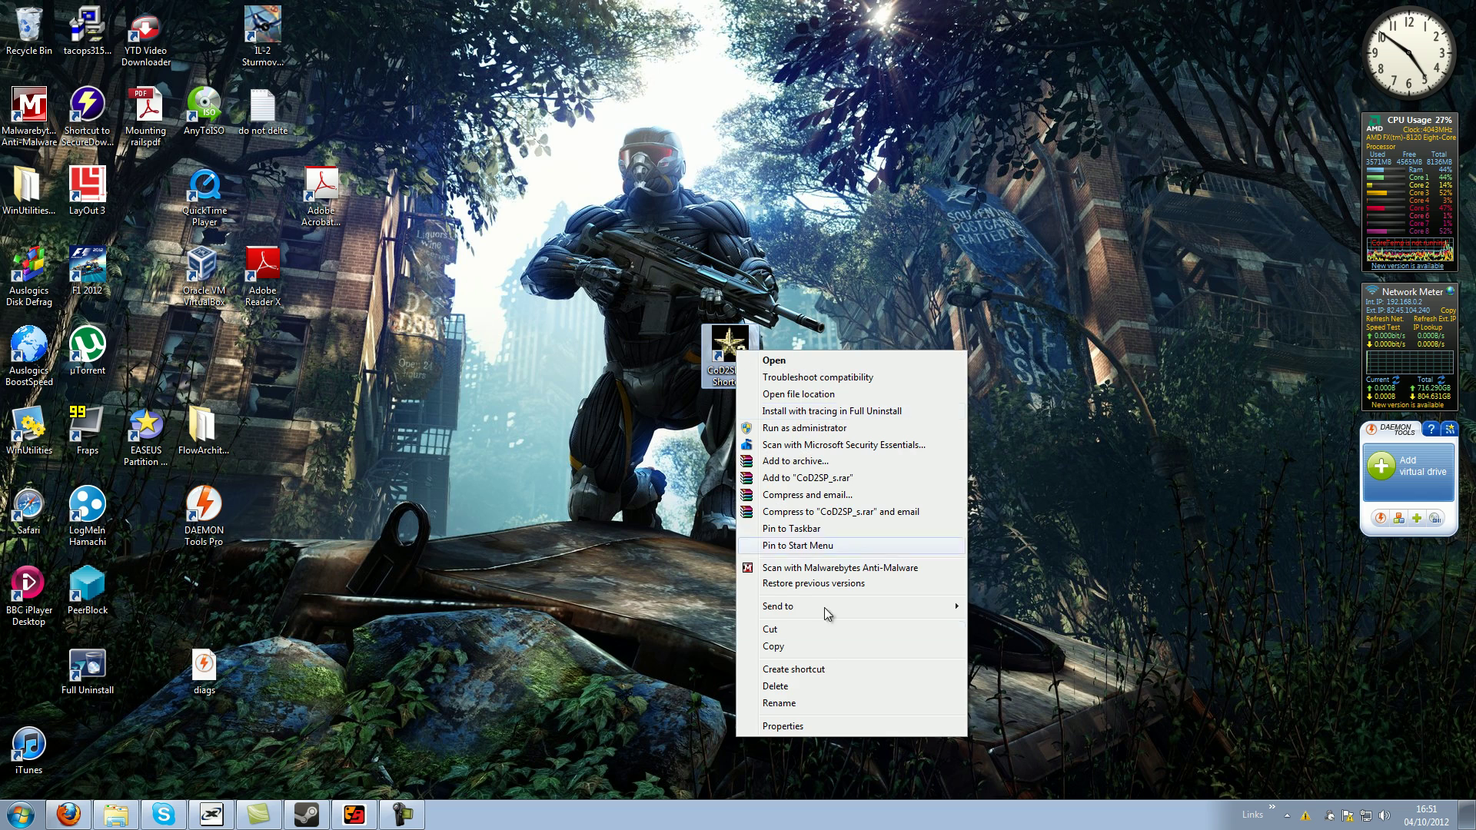
pyautogui.click(822, 724)
pyautogui.click(963, 400)
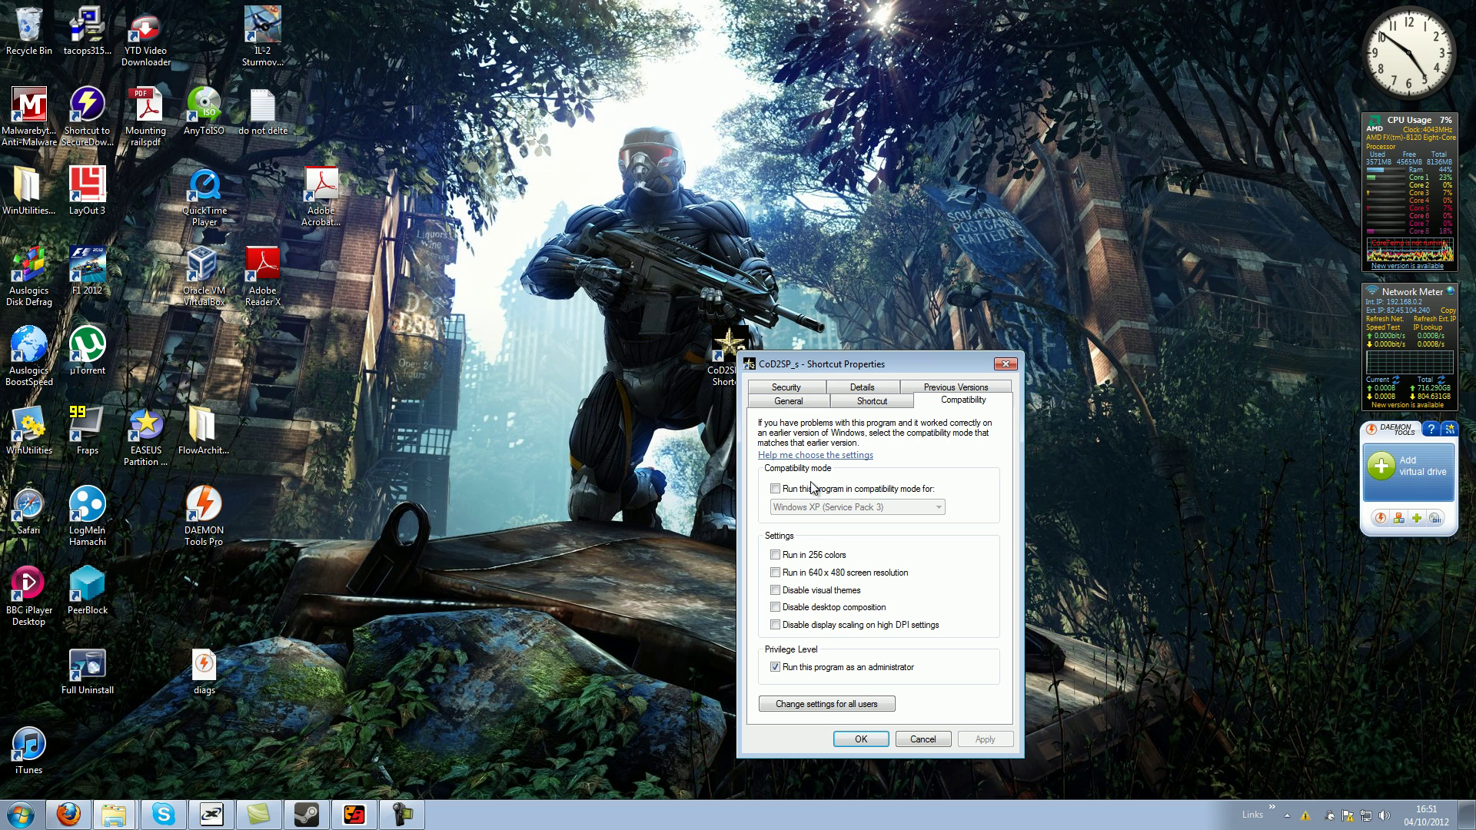
pyautogui.click(774, 488)
pyautogui.click(853, 507)
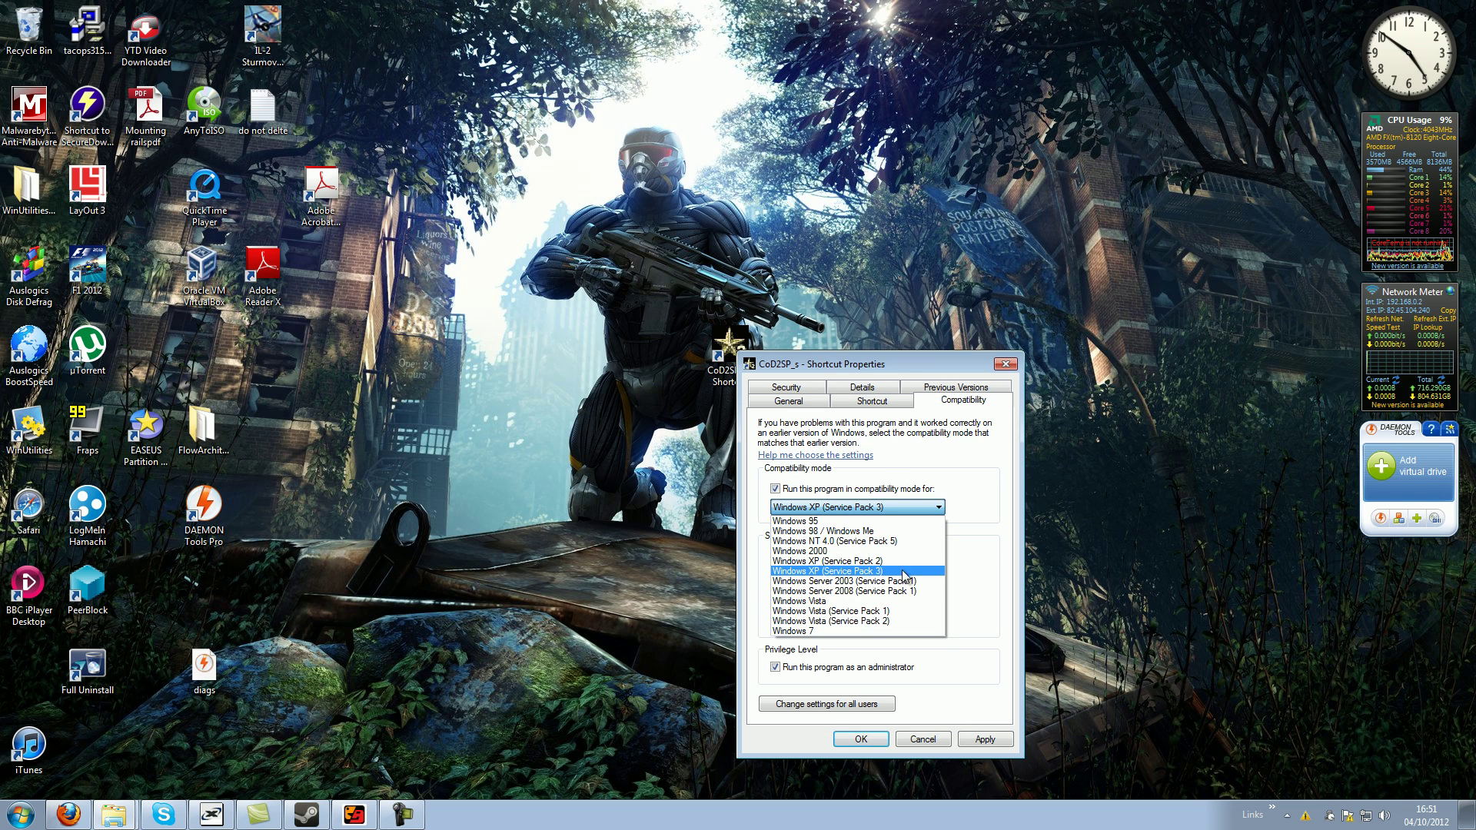
pyautogui.click(895, 562)
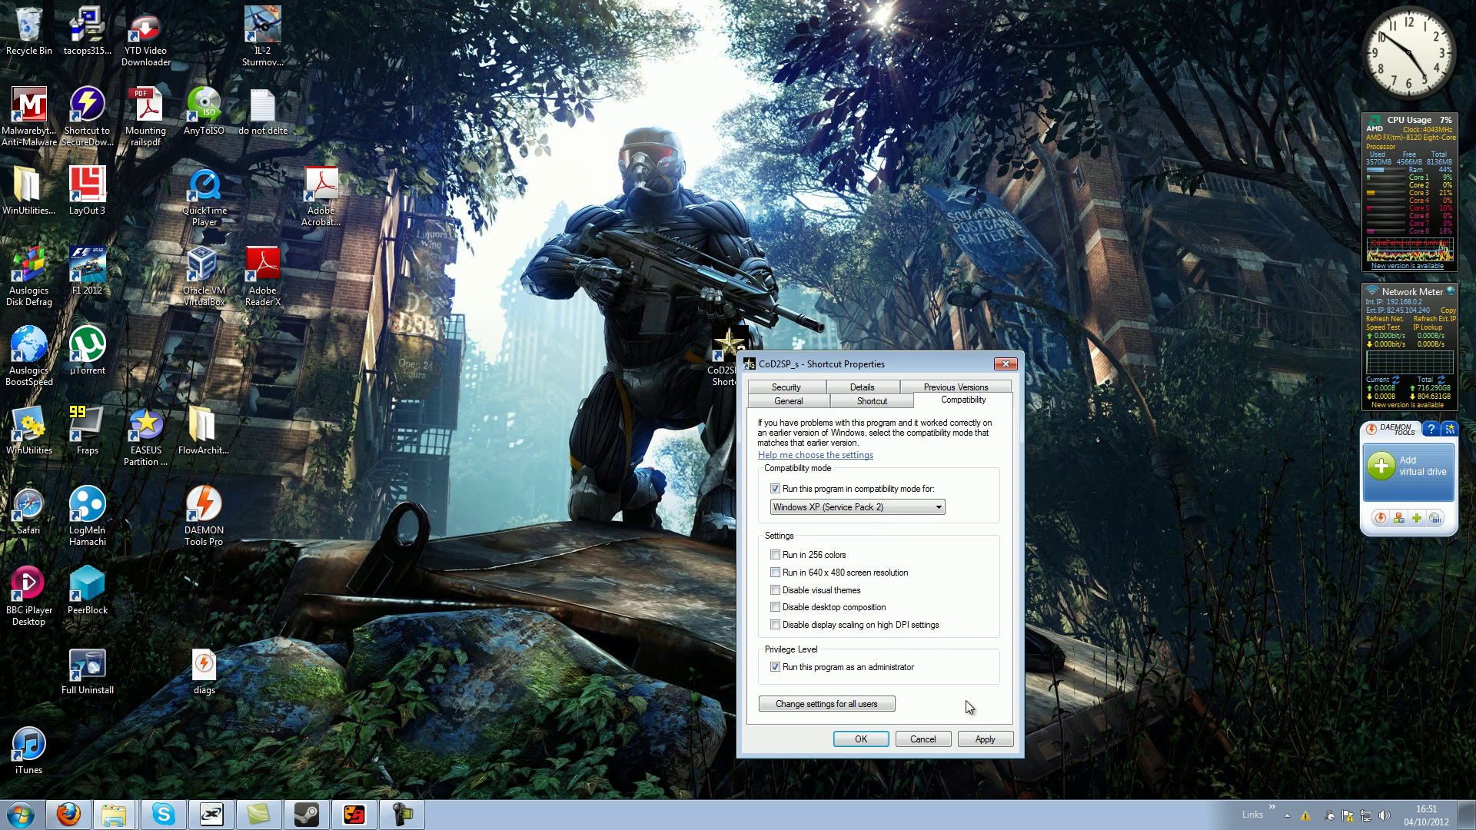
pyautogui.click(985, 740)
pyautogui.press('Return')
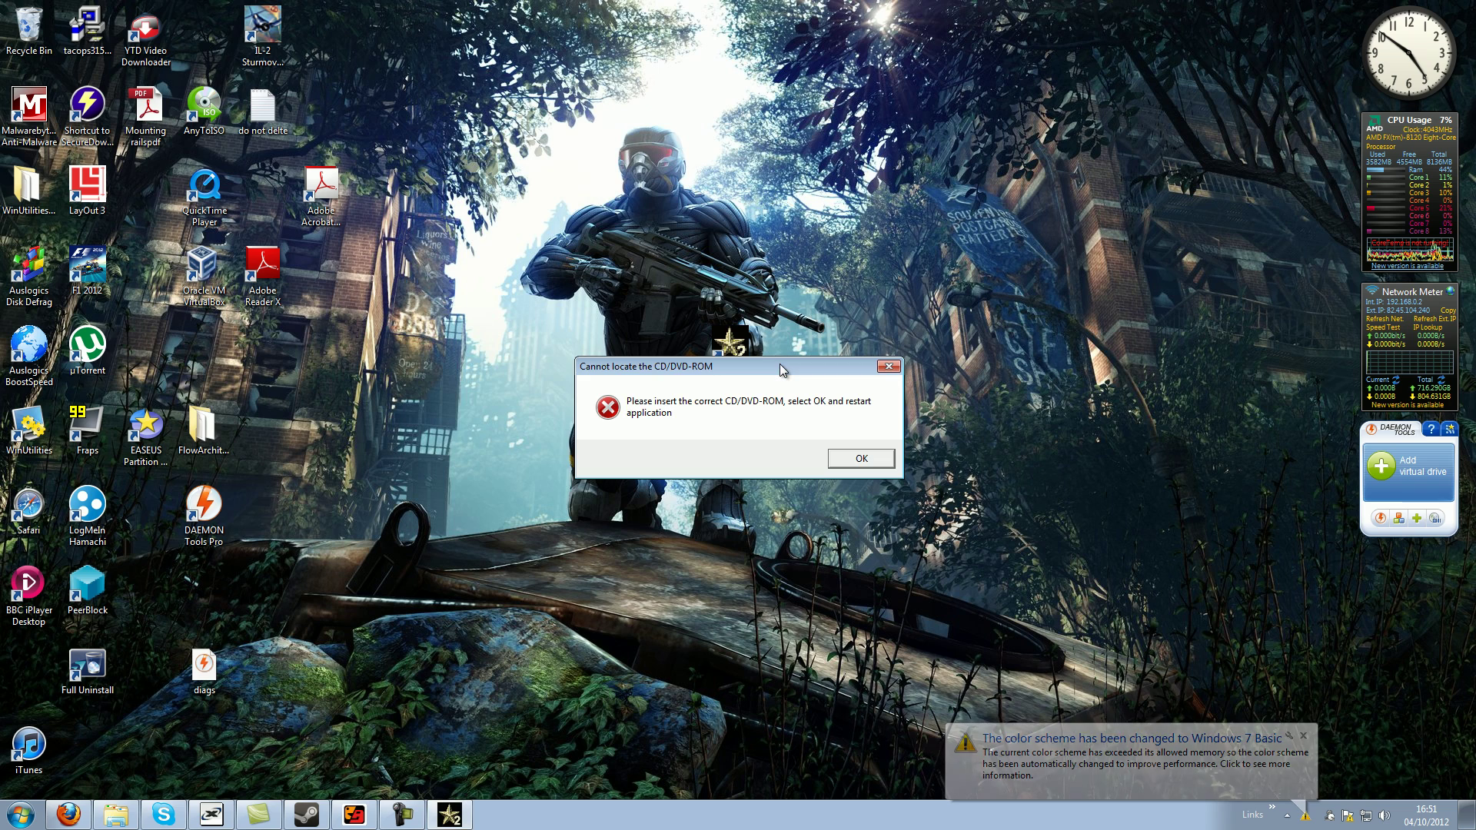
pyautogui.moveTo(780, 363); pyautogui.dragTo(1010, 390)
pyautogui.click(1090, 486)
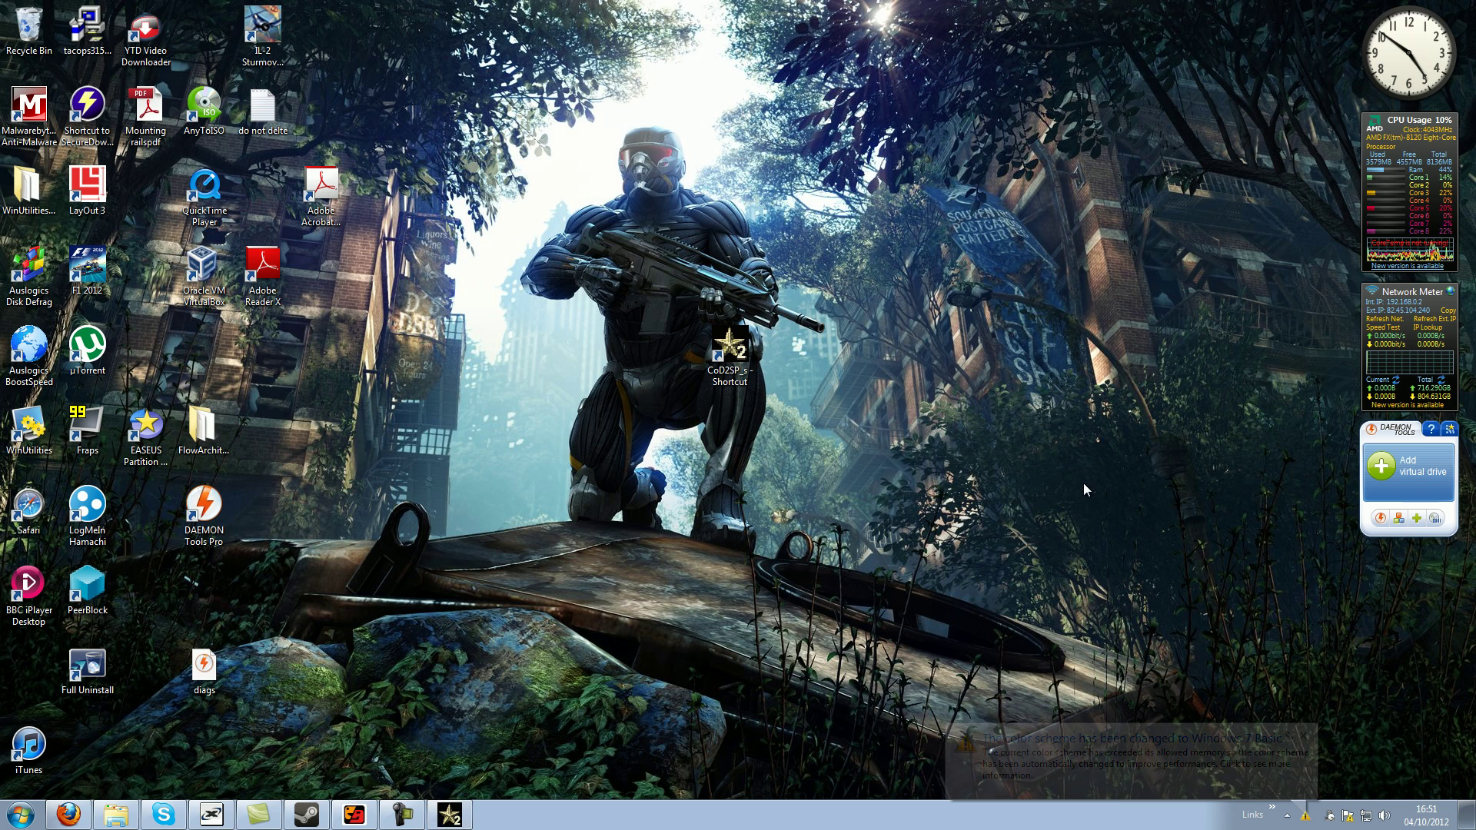
# Untick compatibility mode on the CoD2SP_s shortcut, apply it, and launch Call of Duty 2
pyautogui.rightClick(723, 351)
pyautogui.click(822, 725)
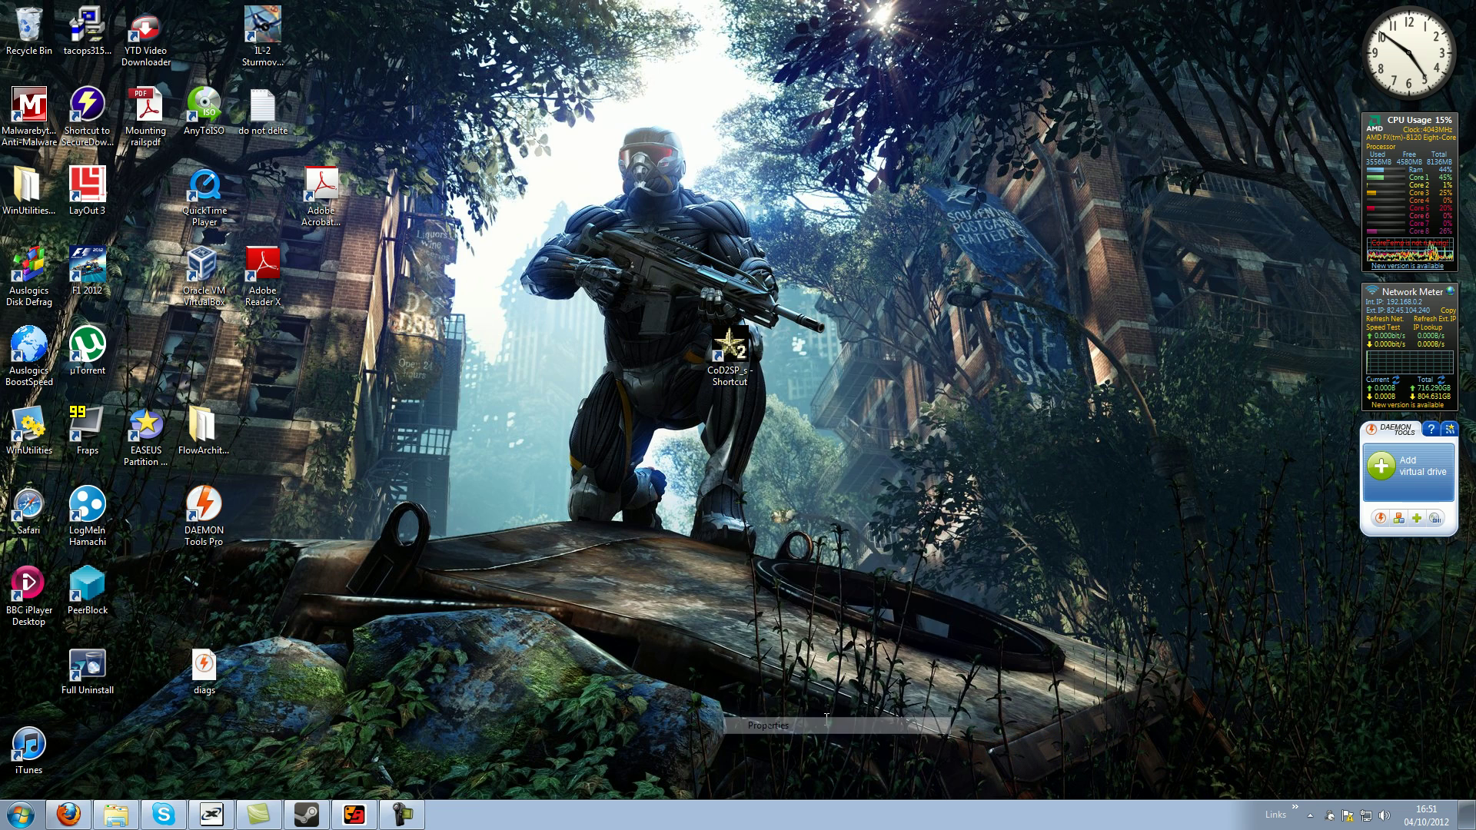
pyautogui.click(943, 400)
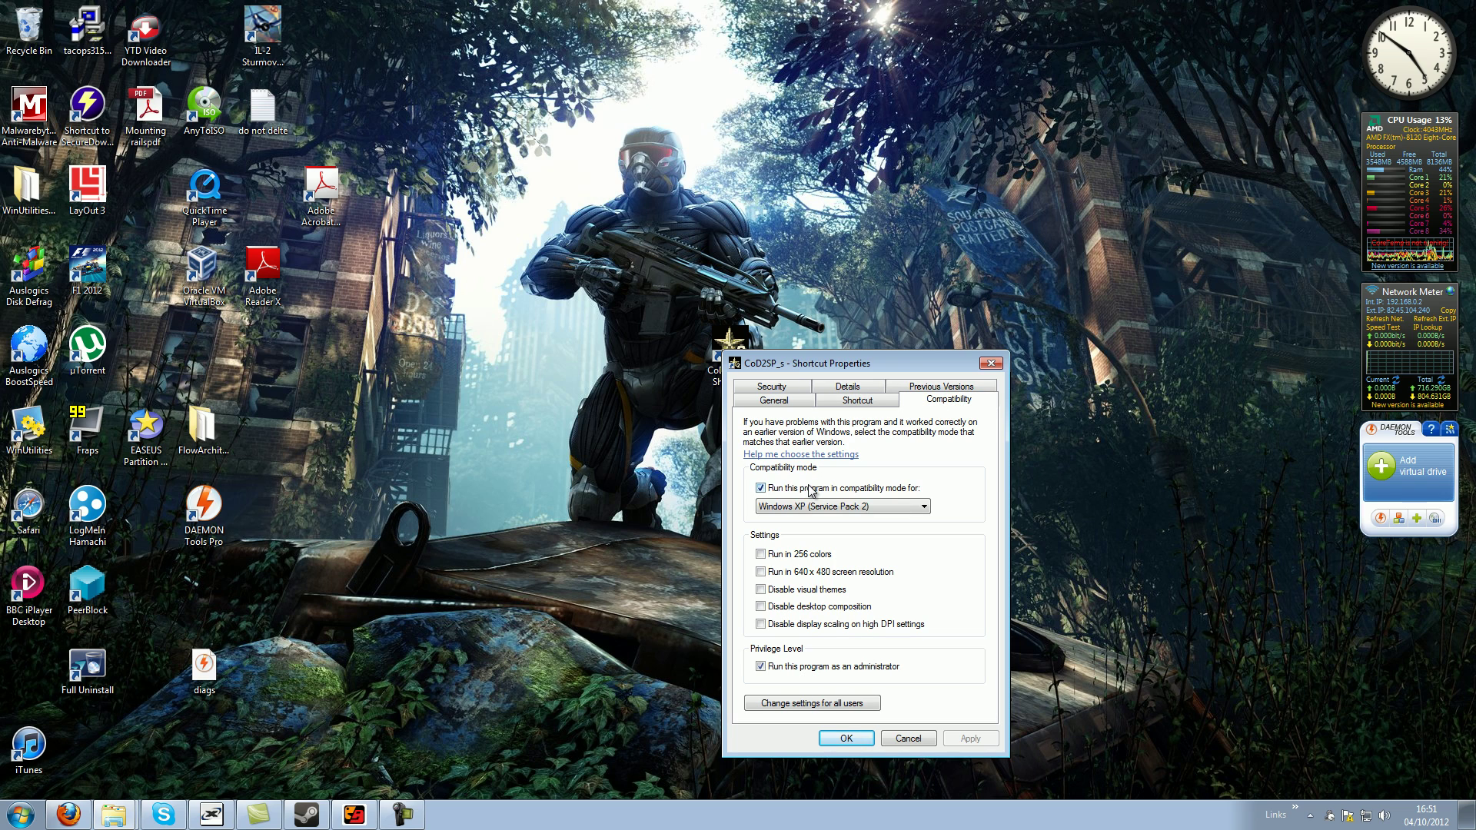
pyautogui.click(813, 488)
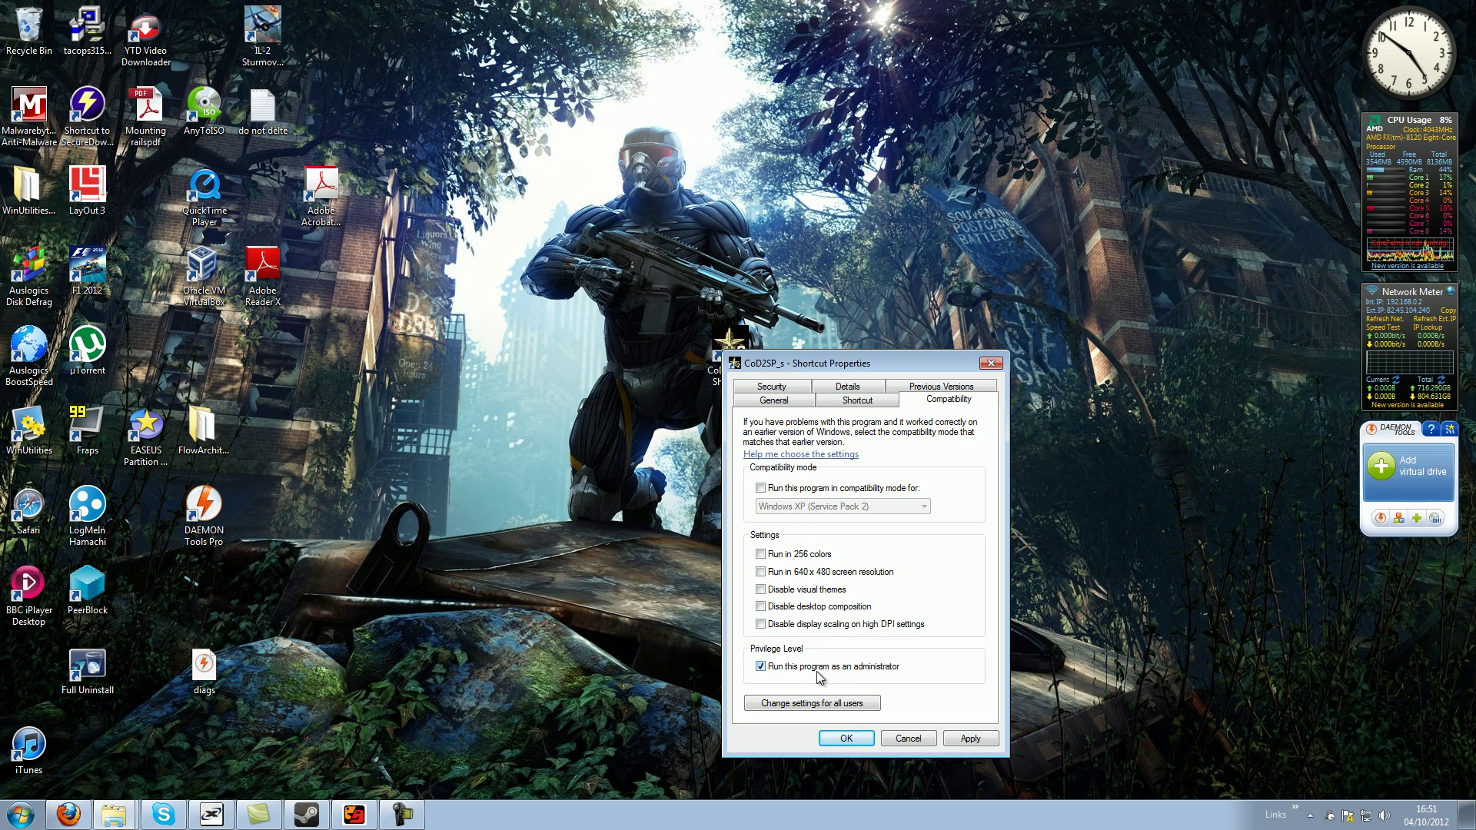
pyautogui.click(960, 739)
pyautogui.click(846, 738)
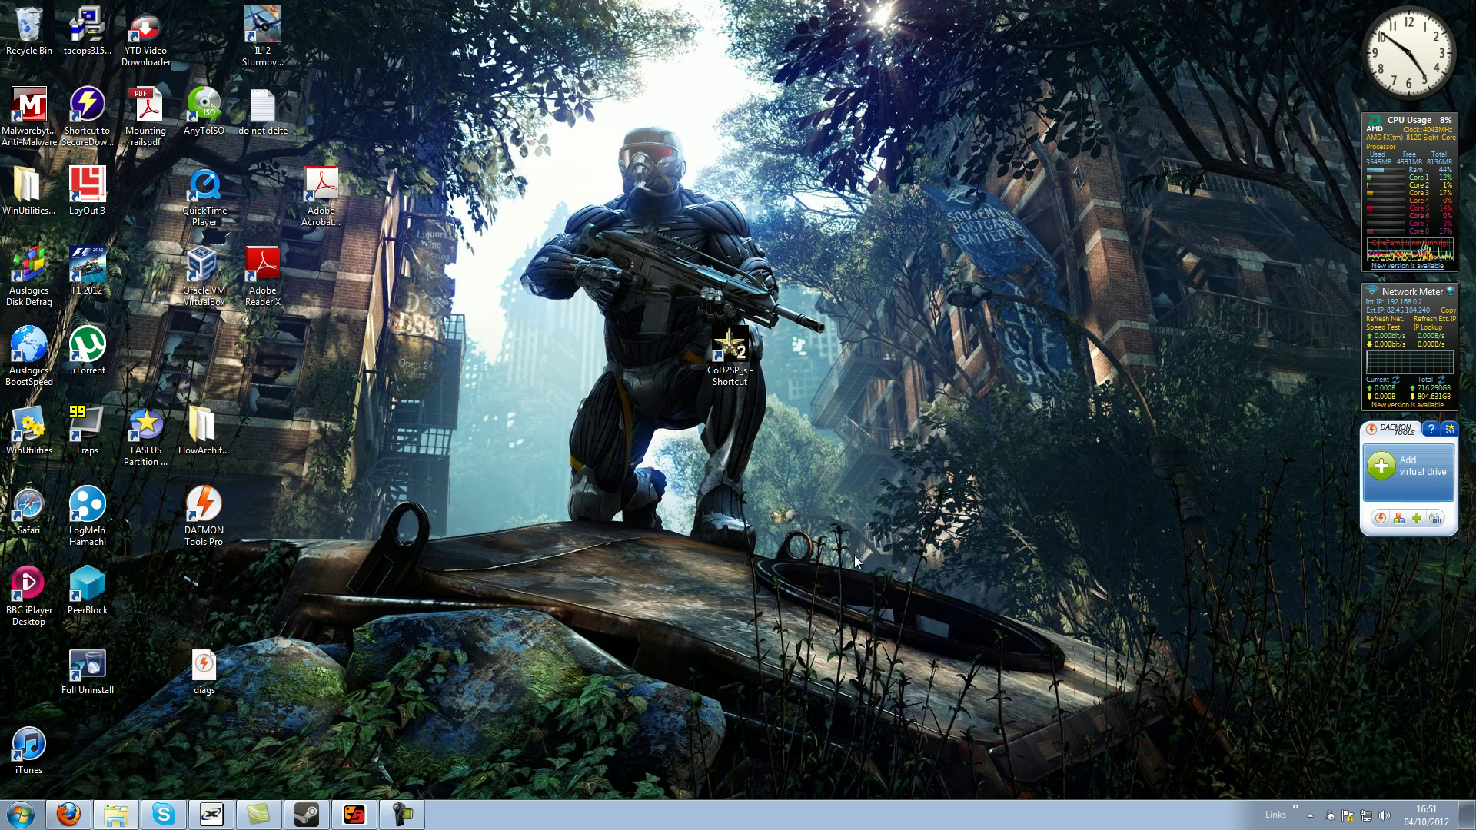
pyautogui.doubleClick(732, 356)
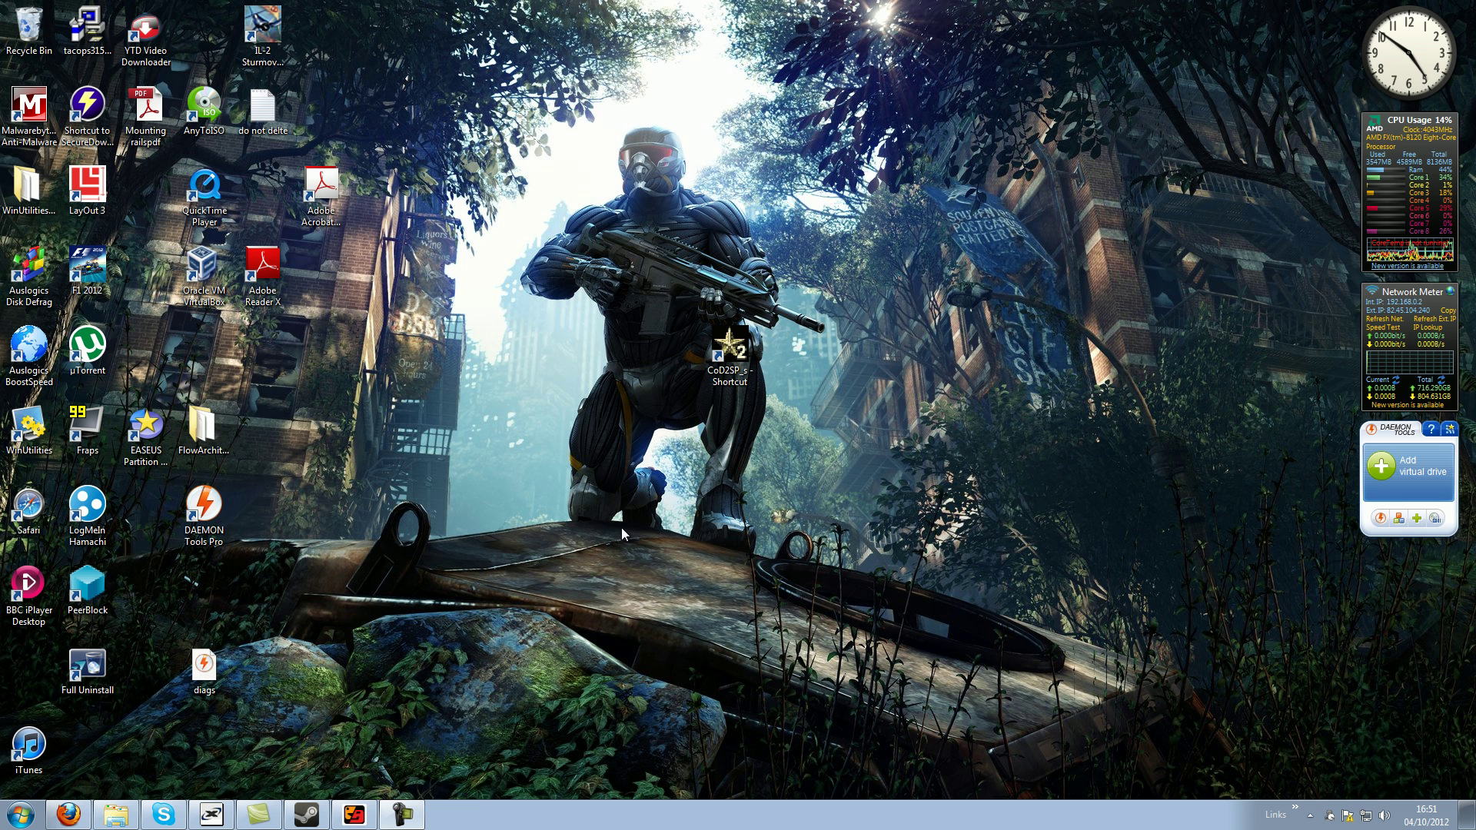
# Untick Show desktop icons in the desktop's View menu
pyautogui.rightClick(507, 464)
pyautogui.moveTo(734, 498)
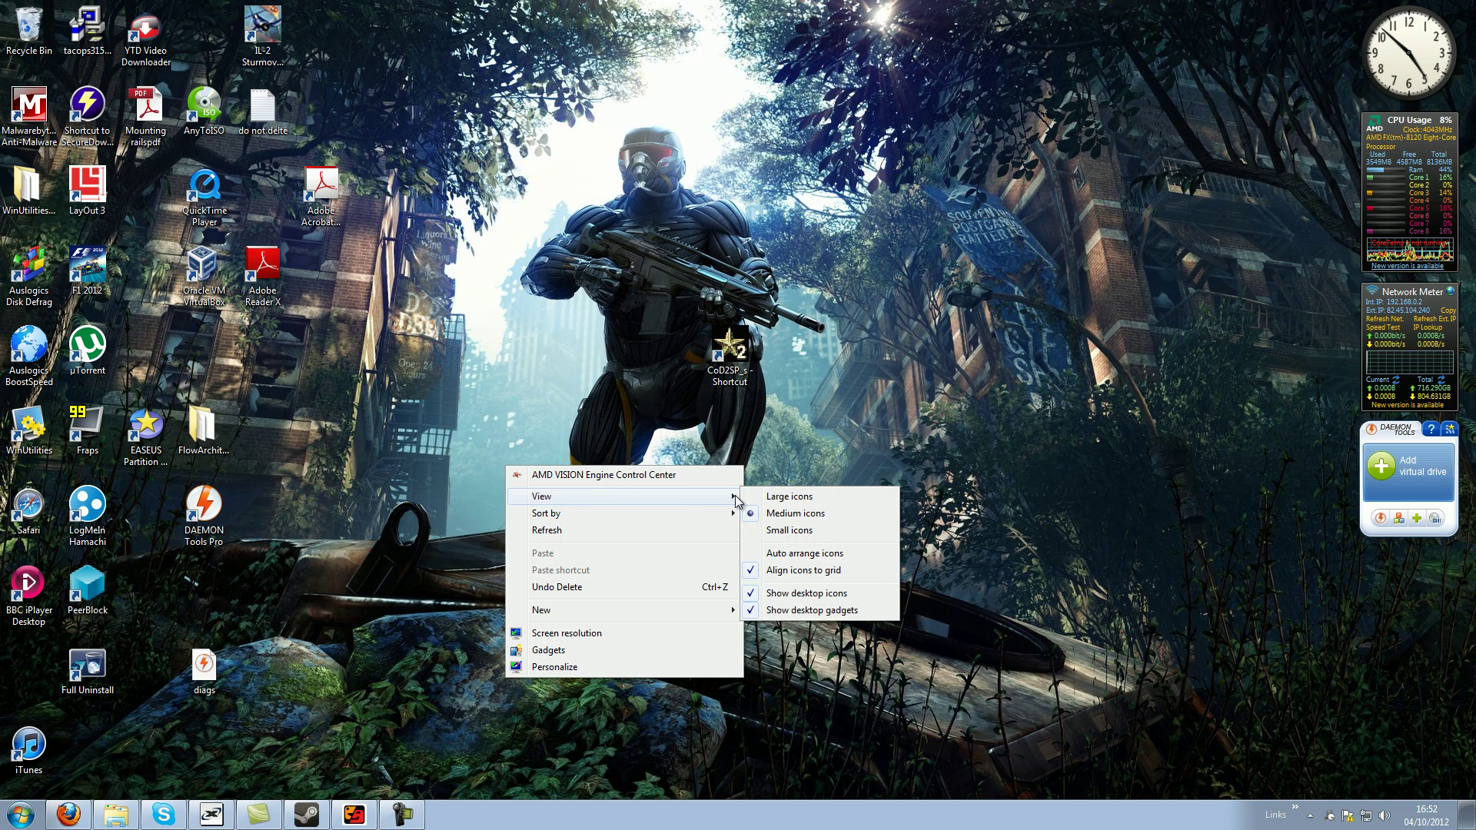
pyautogui.click(797, 595)
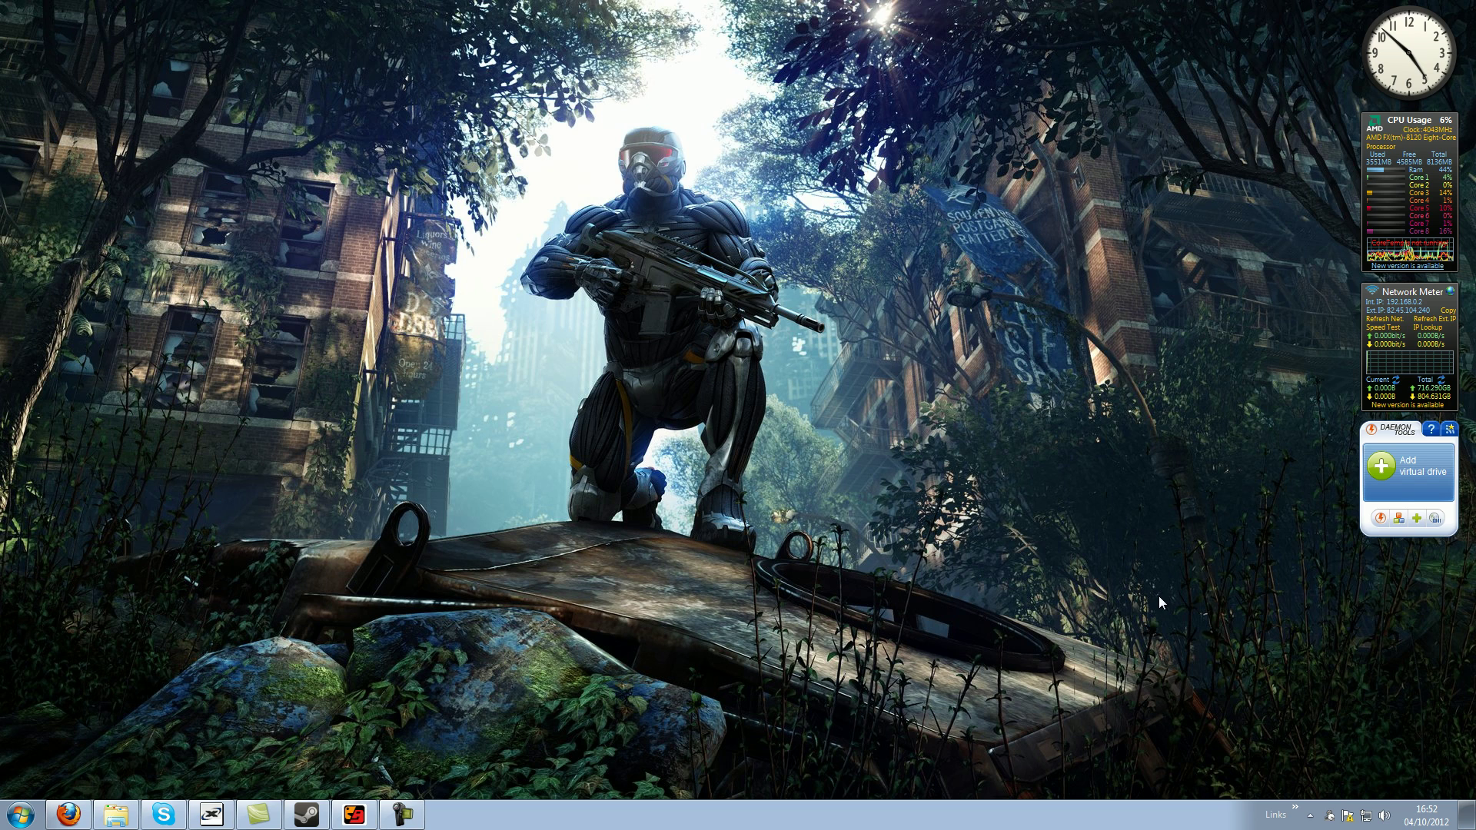